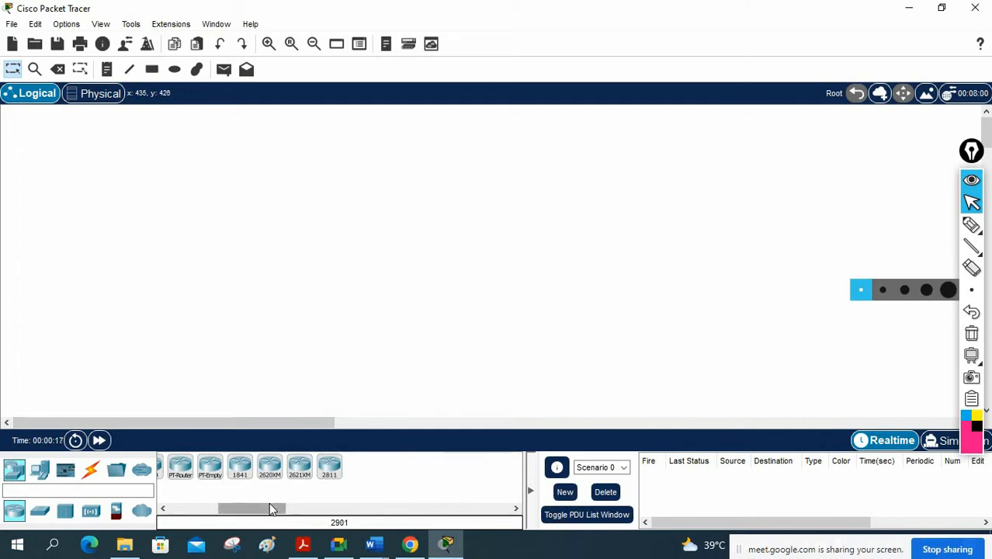
- Place two 2811 routers side by side in the workspace and a 2960-24TT switch below each router
left_click_drag(329, 467, 345, 196)
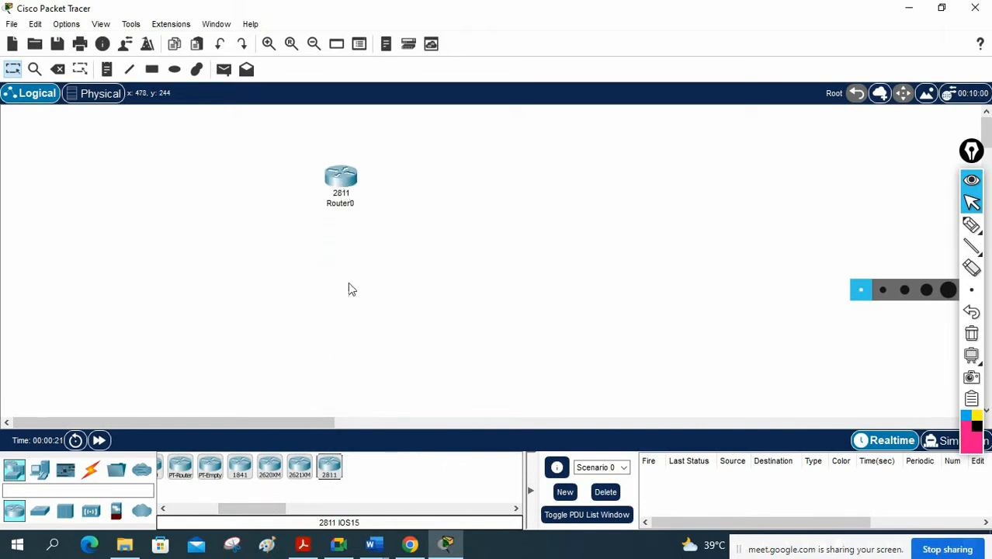
left_click_drag(439, 270, 497, 191)
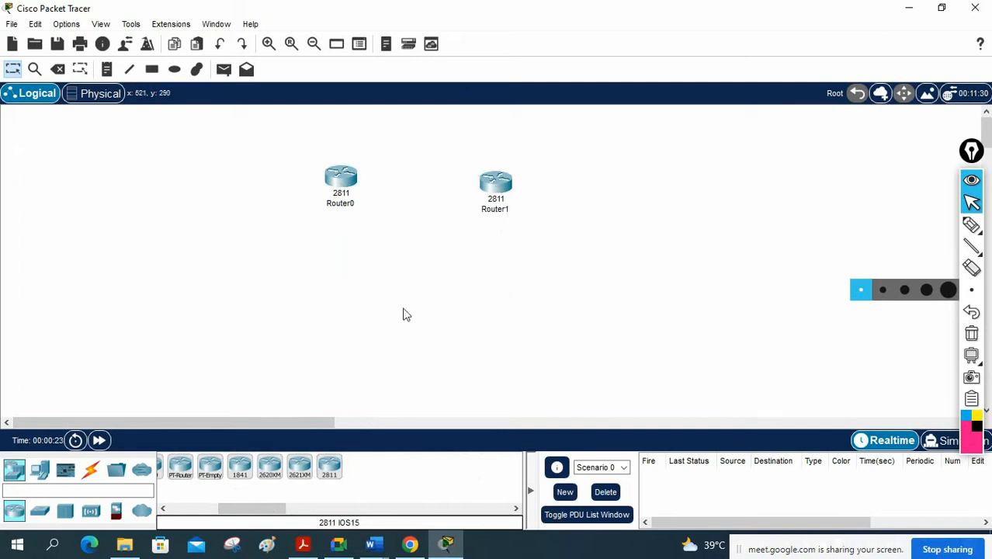
left_click(40, 510)
left_click_drag(169, 469, 500, 304)
left_click_drag(171, 469, 339, 304)
- Connect Router1 to Router0 using the automatically chosen connection type
left_click(90, 470)
left_click(171, 466)
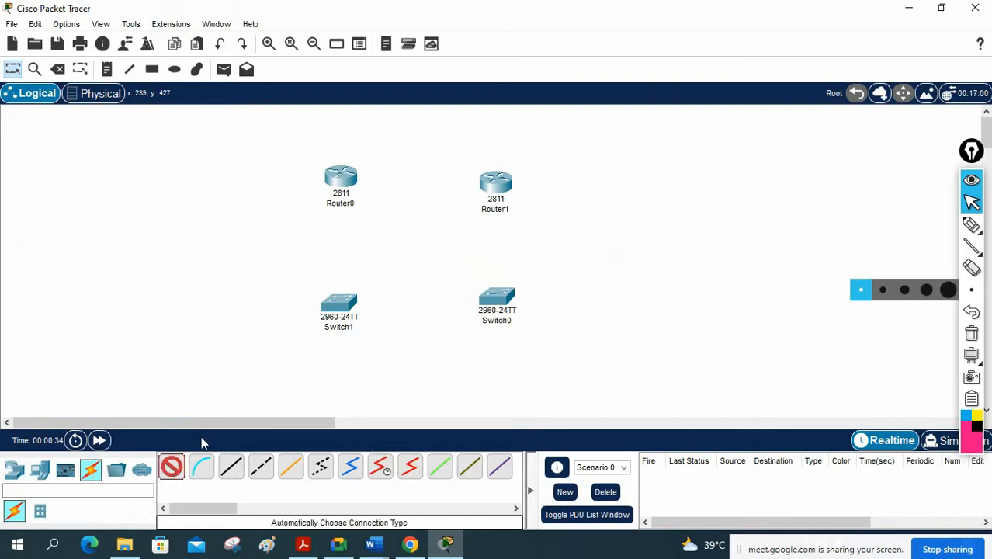
left_click(473, 182)
left_click(348, 193)
- Cable Router0 to Switch1 and Router1 to Switch0 using the automatic connection type
left_click(172, 467)
left_click(342, 179)
left_click(345, 307)
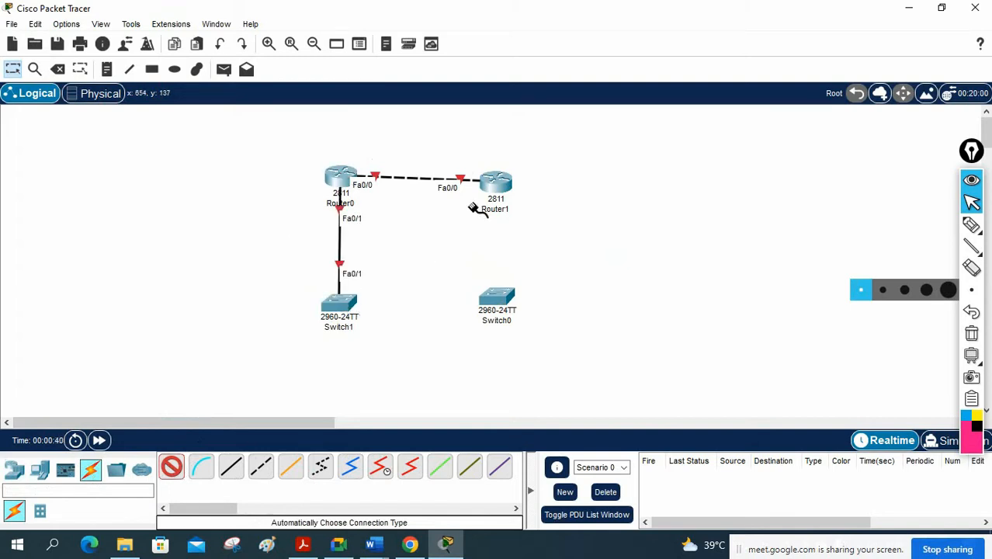
left_click(499, 300)
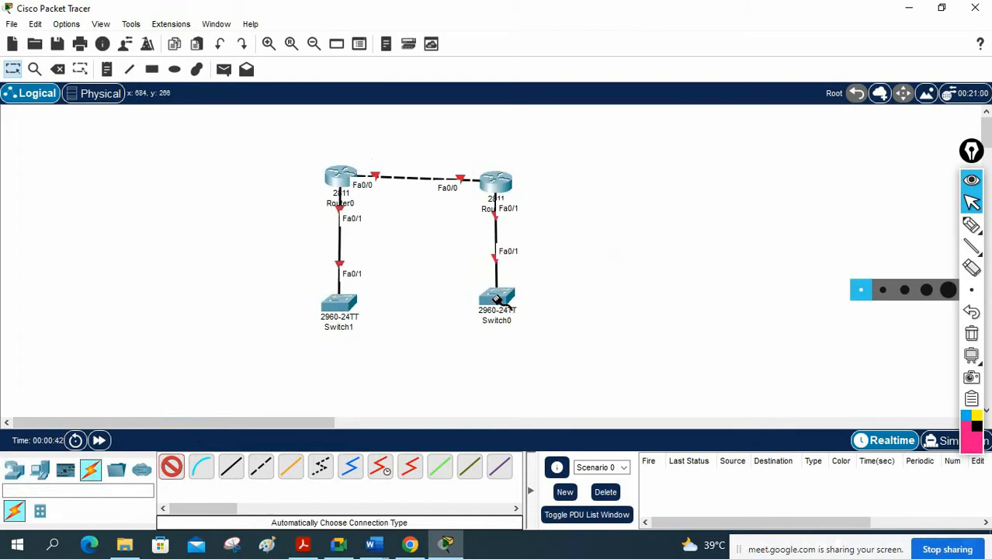
key("Escape")
- Reposition Router1 and Switch0 slightly so they line up with Router0 and Switch1
left_click_drag(496, 186, 493, 173)
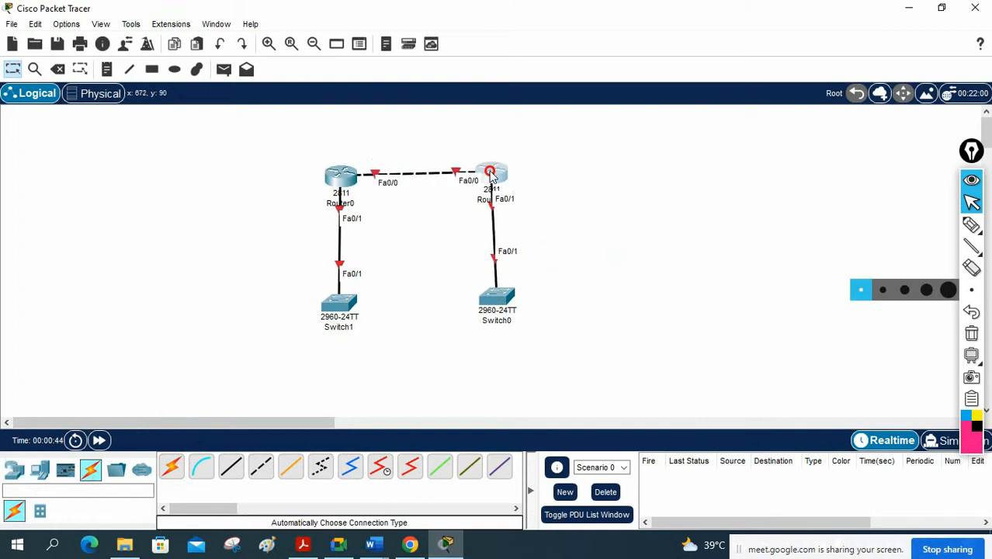
left_click(502, 302)
left_click_drag(502, 303, 505, 308)
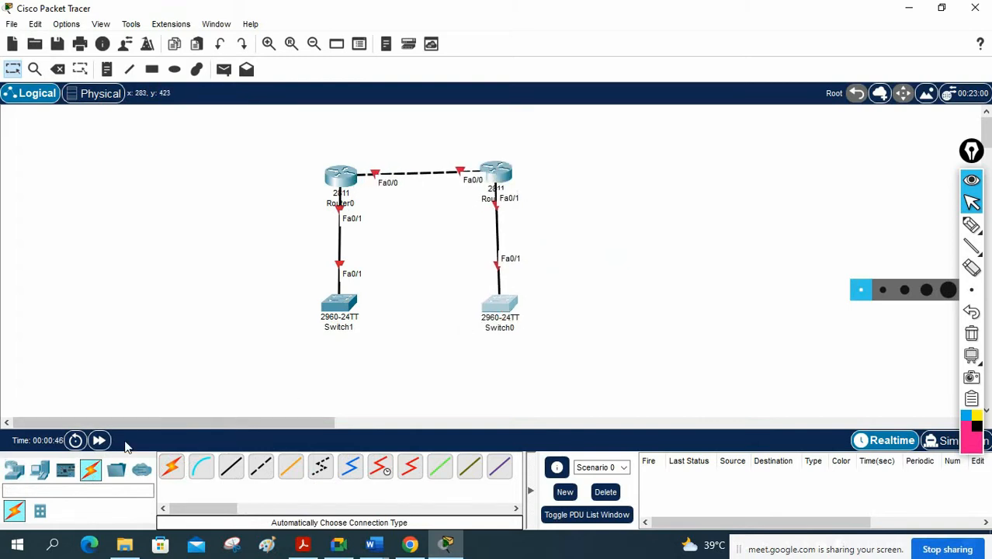
- Add a PC beside Switch1 and two servers below Switch0, one on either side of the switch
left_click(39, 469)
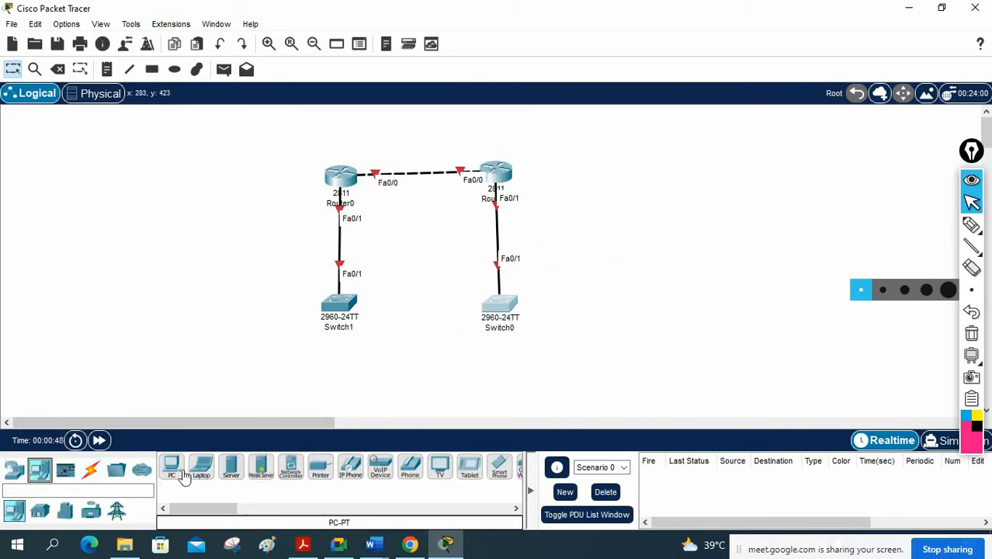
left_click_drag(171, 467, 233, 332)
left_click(234, 331)
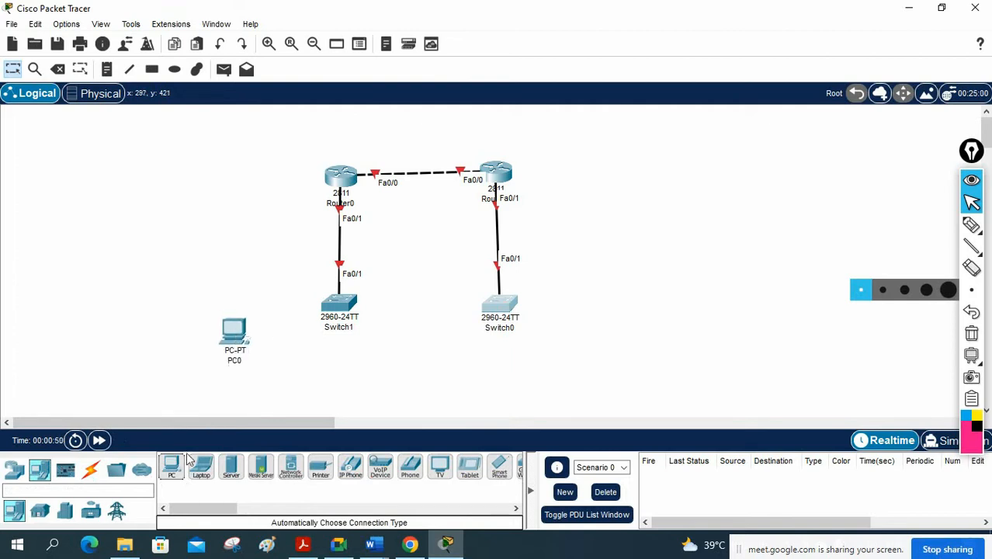
left_click(231, 467)
left_click(618, 291)
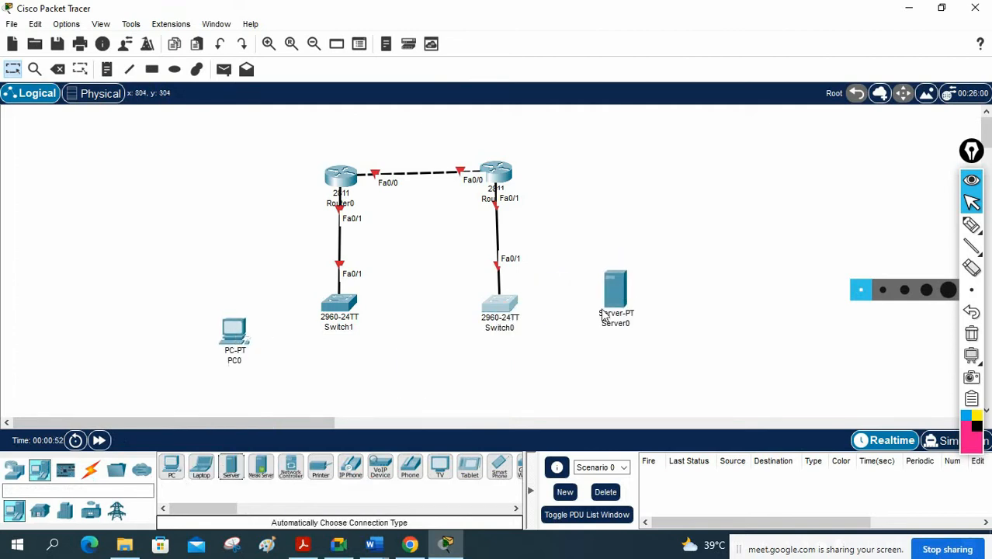
left_click(231, 468)
left_click(447, 356)
left_click_drag(614, 292, 550, 347)
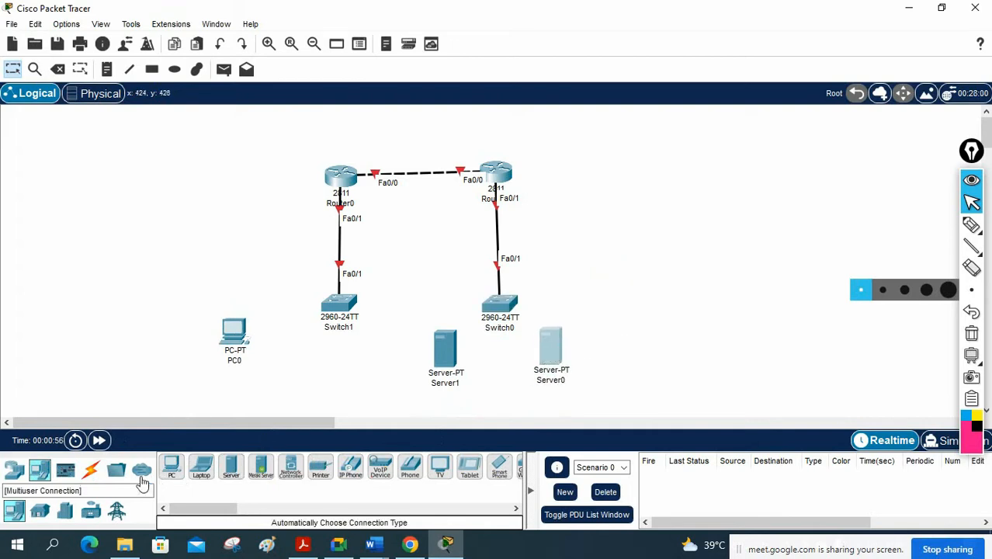
- Cable the PC to Switch1 and both servers to Switch0 using the automatic connection type
left_click(91, 470)
left_click(173, 470)
left_click(235, 332)
left_click(338, 305)
left_click(444, 358)
left_click(509, 311)
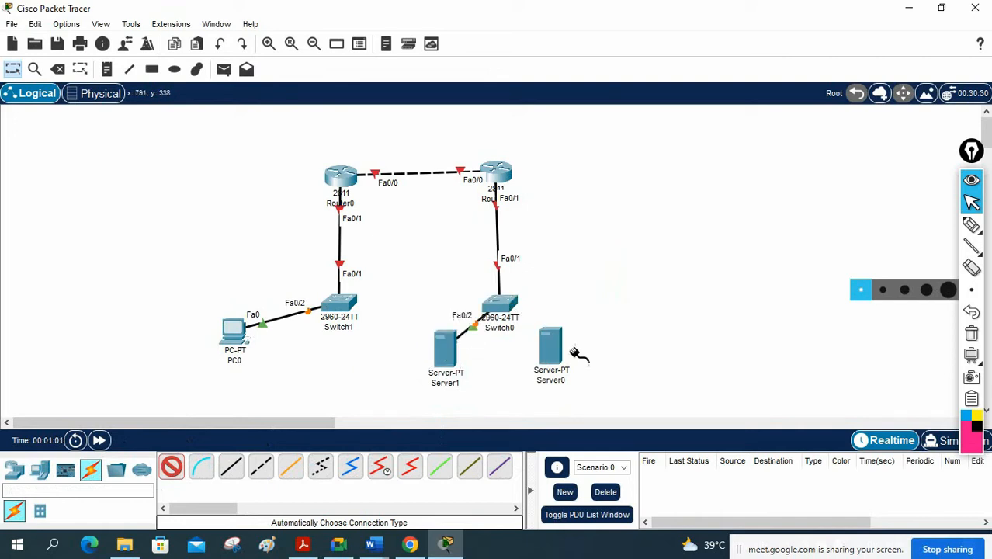
left_click(505, 305)
left_click(547, 337)
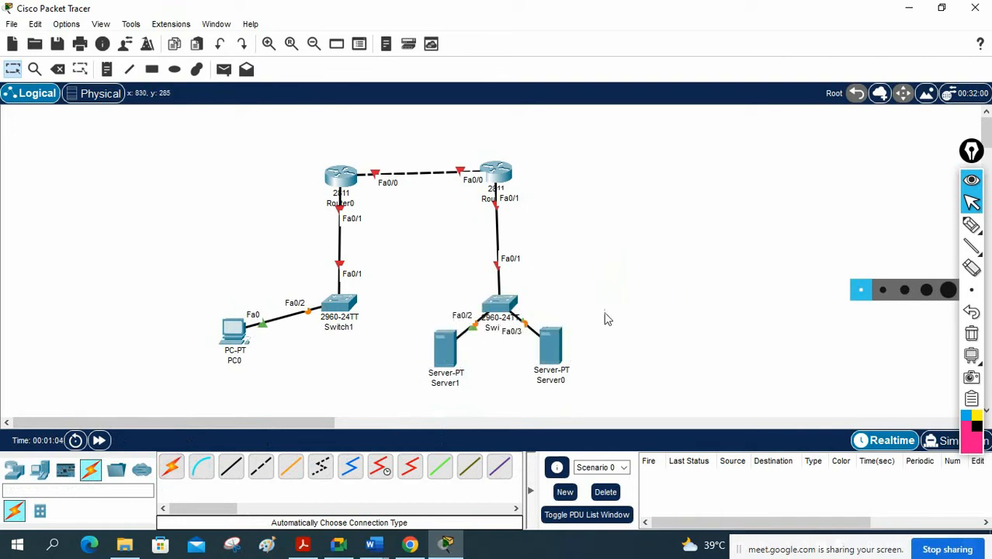
- Add a note reading 192.168.12.1 and place it under Router0's Fa0/0 port label
left_click(106, 69)
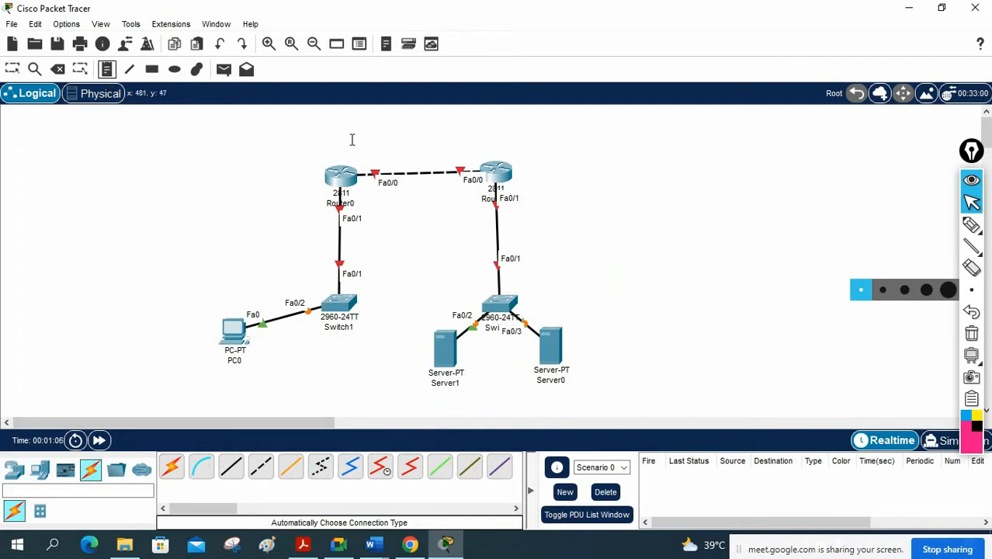
left_click(361, 155)
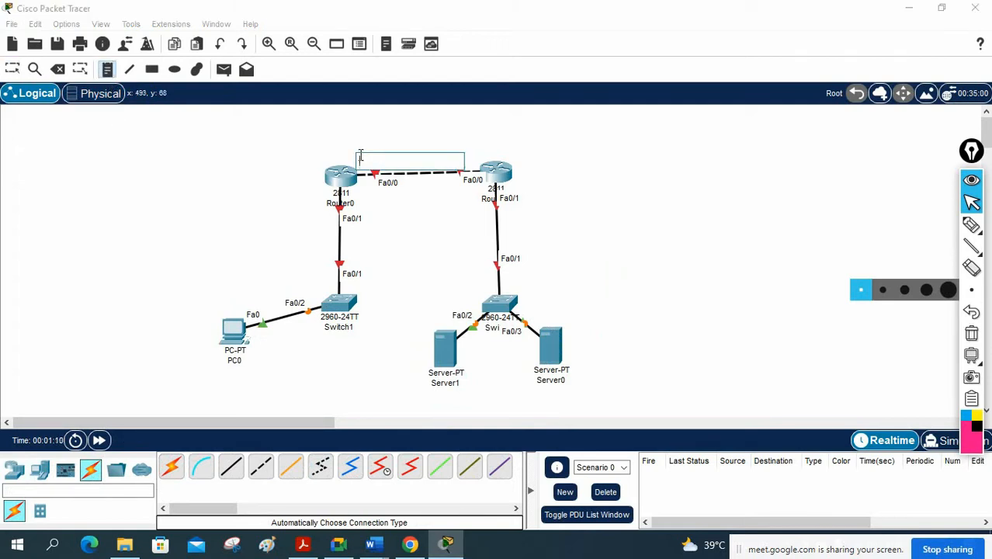
type("192.168.12.1")
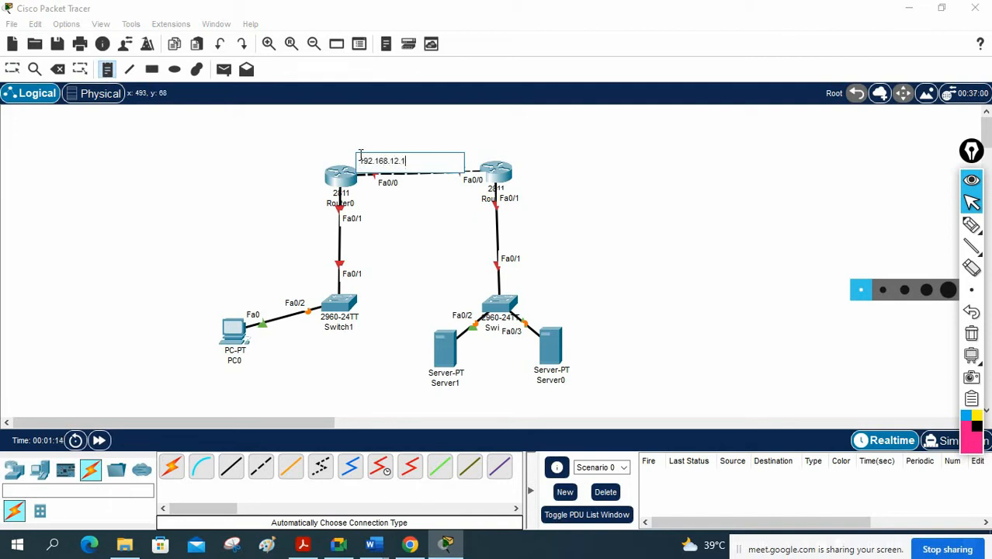
left_click(533, 125)
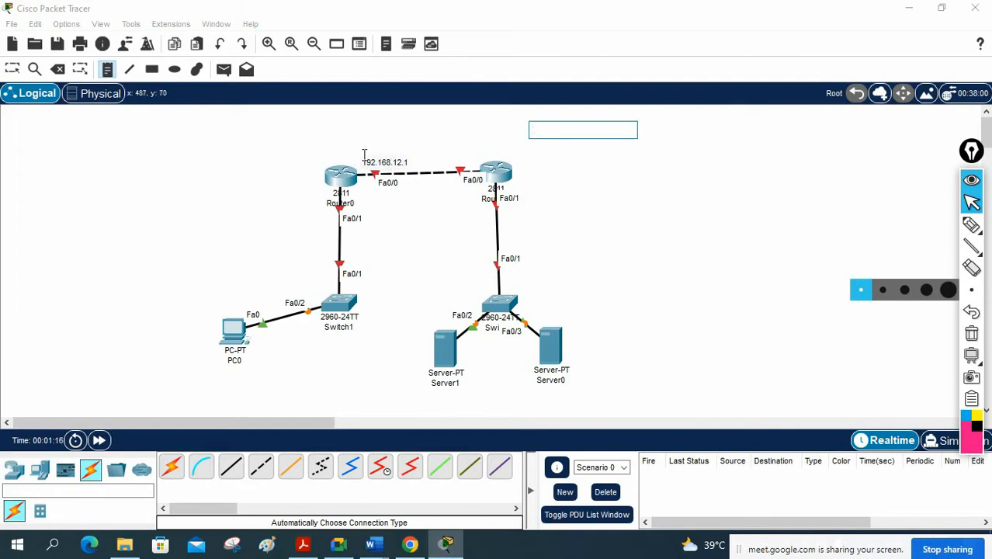
left_click(13, 70)
left_click_drag(374, 162, 374, 194)
- Add a note reading 192.168.12.2 and place it under Router1's Fa0/0 port label
left_click(106, 70)
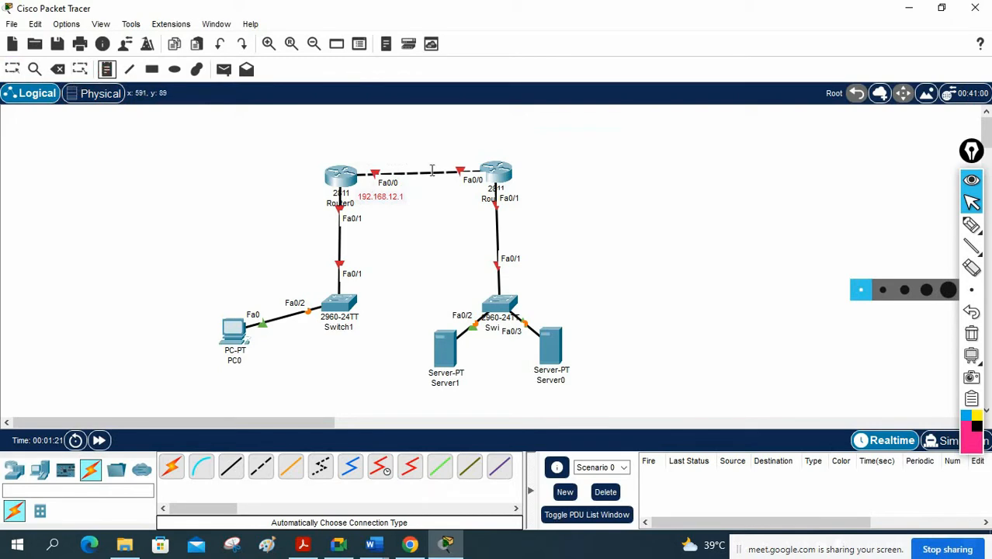
left_click(437, 151)
type("192.168.12.2")
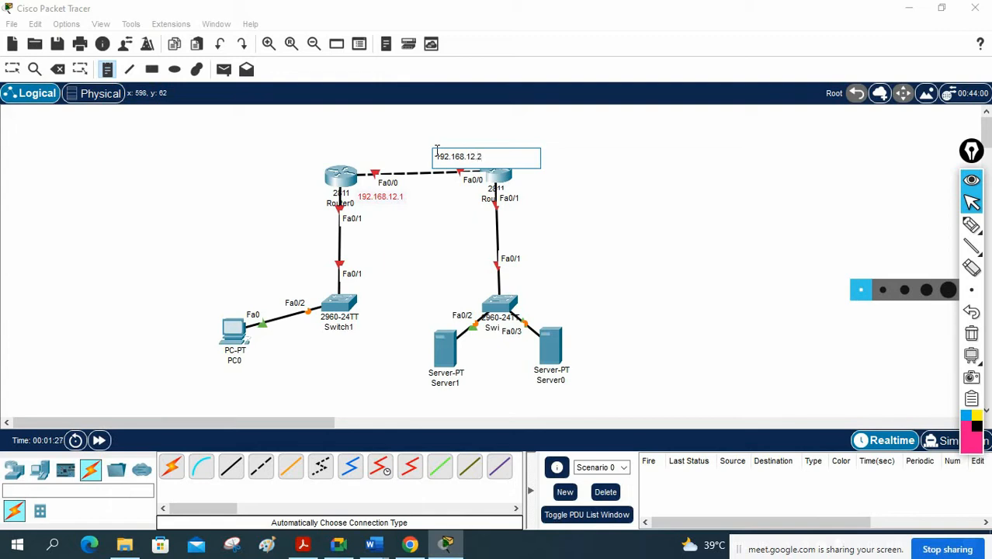
left_click(735, 191)
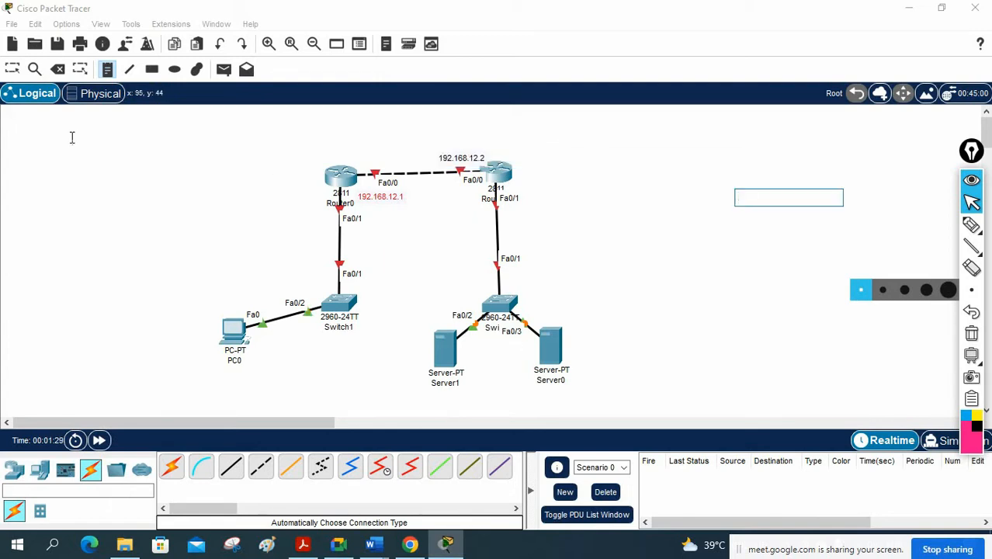
left_click(12, 71)
left_click_drag(458, 159, 462, 200)
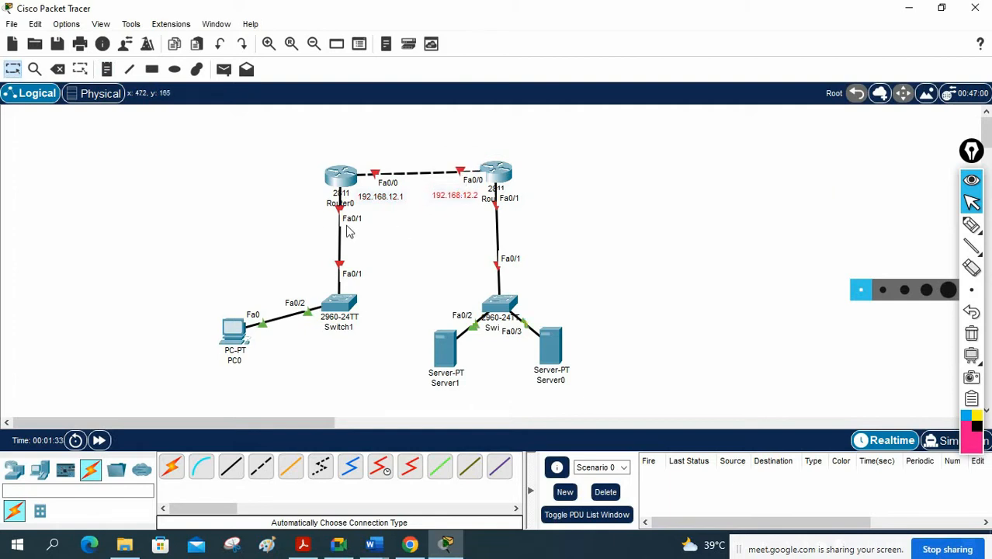
- Add the notes 192.168.1.1 beside Router0's Fa0/1 port and 192.168.2.1 beside Router1's Fa0/1 port
left_click(107, 70)
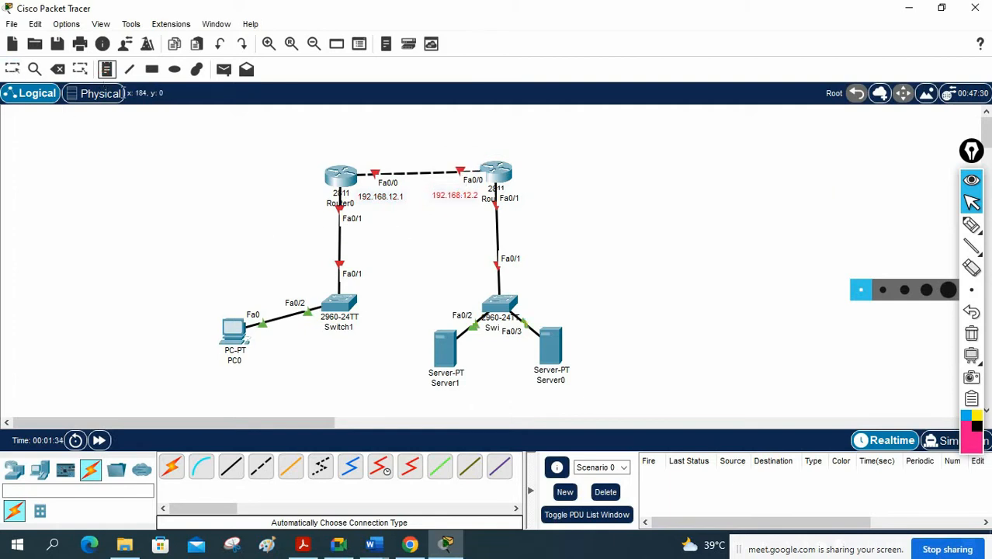
left_click(270, 224)
type("192.168.1.")
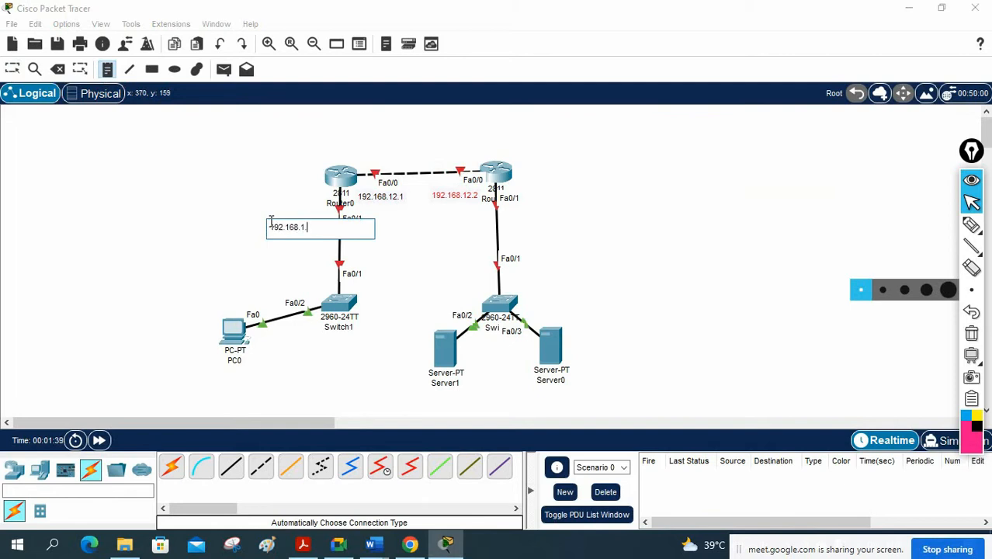
type("1")
left_click(508, 220)
type("19")
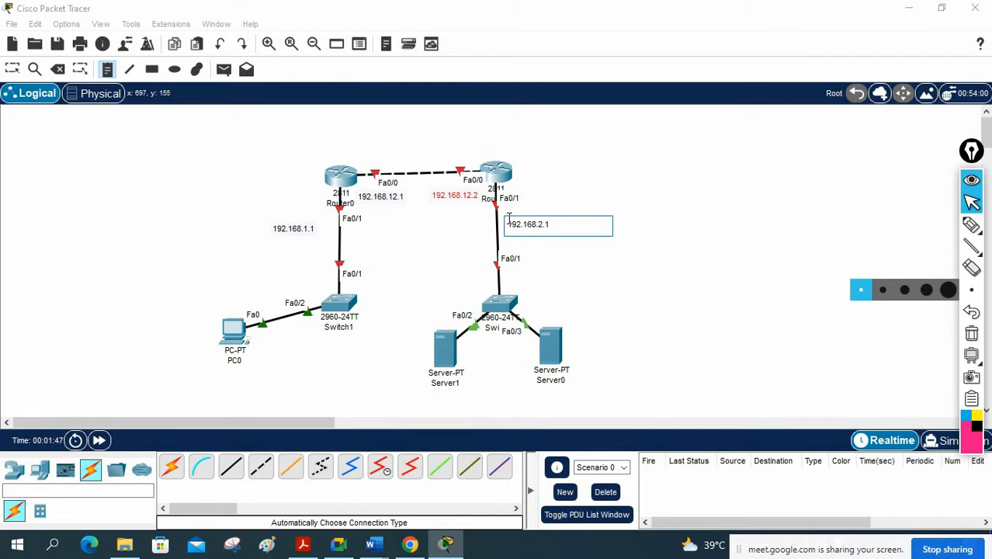
left_click(678, 236)
left_click(12, 69)
left_click_drag(295, 232, 305, 224)
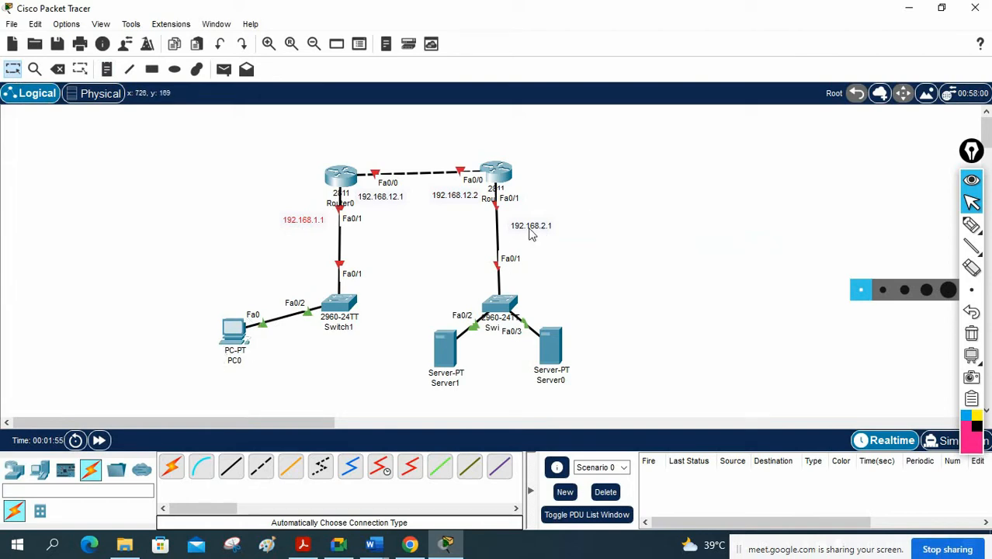
- Rename PC0 as 192.168.1.2 and copy the address
left_click(237, 362)
type("1")
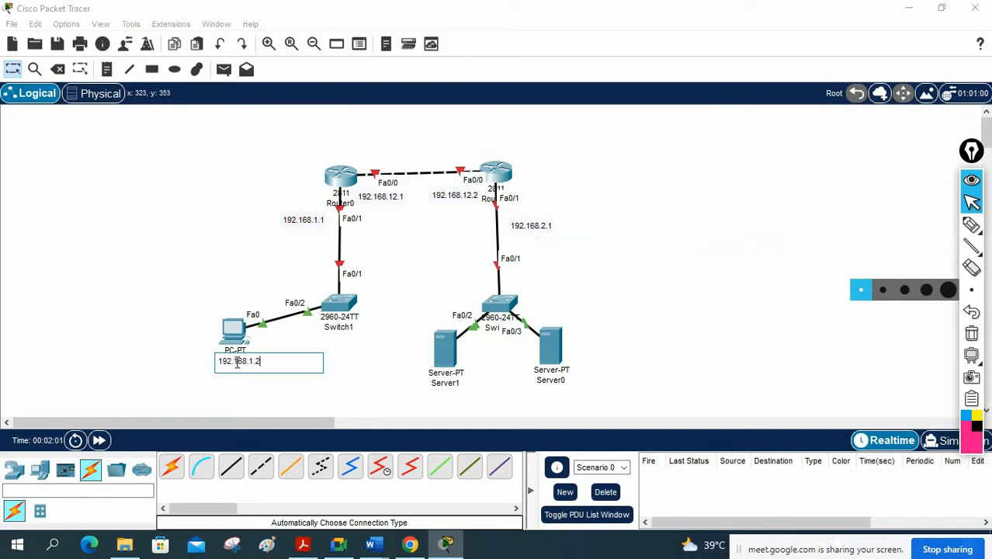
type("92.168.1.2")
key("ctrl+a")
key("ctrl+c")
- Configure the PC with static IPv4 address 192.168.1.2, subnet mask 255.255.255.0 and default gateway 192.168.1.1
left_click(236, 336)
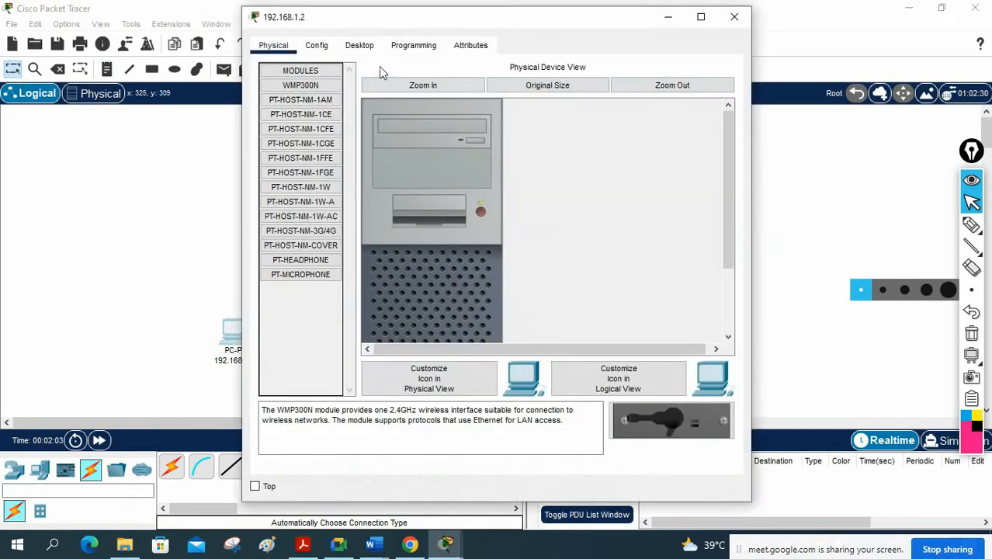
left_click(374, 49)
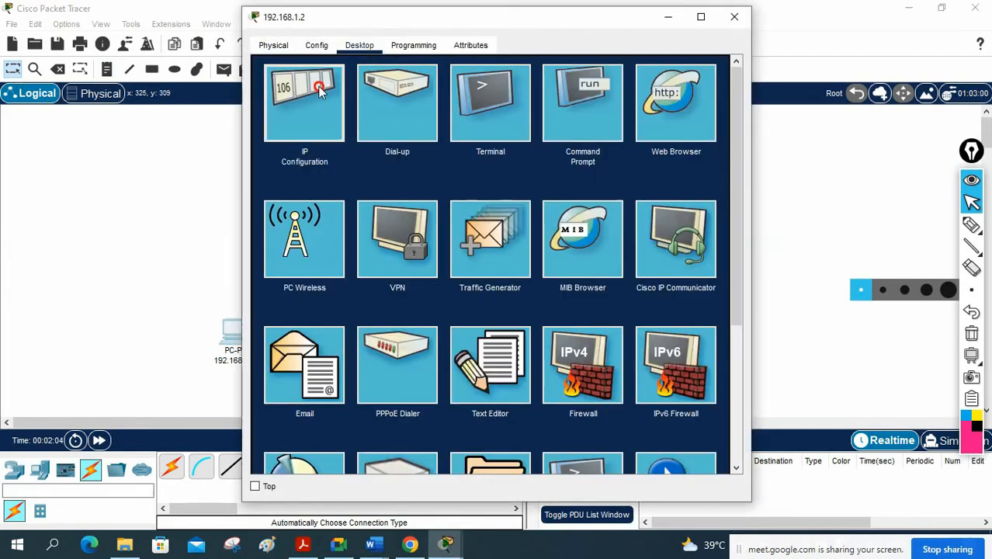
left_click(304, 105)
left_click(447, 150)
key("ctrl+v")
left_click(483, 166)
key("Tab")
key("ctrl+v")
key("BackSpace")
type("1")
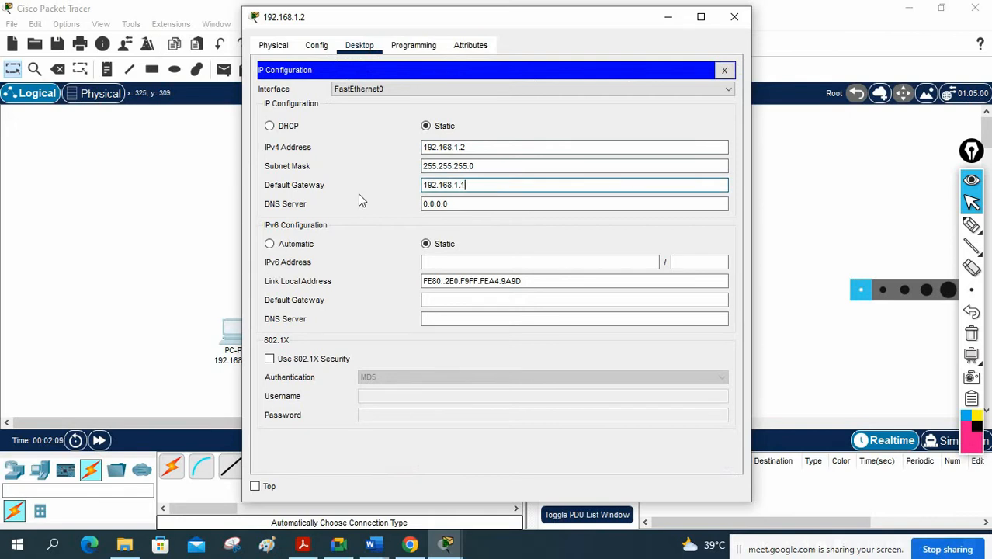
left_click(724, 70)
left_click(735, 16)
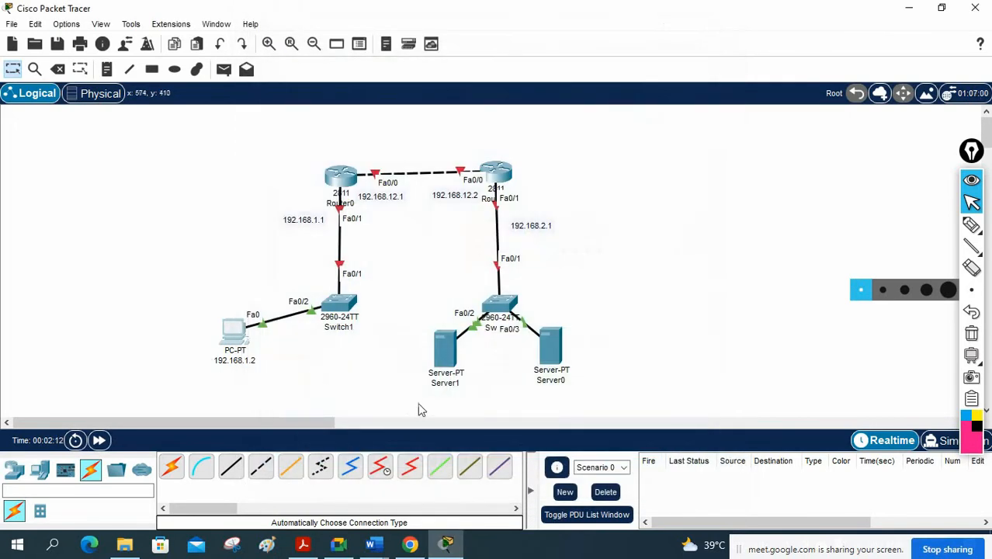
- Rename Server1 as 192.168.2.2 and copy the address
left_click(446, 383)
key("ctrl+v")
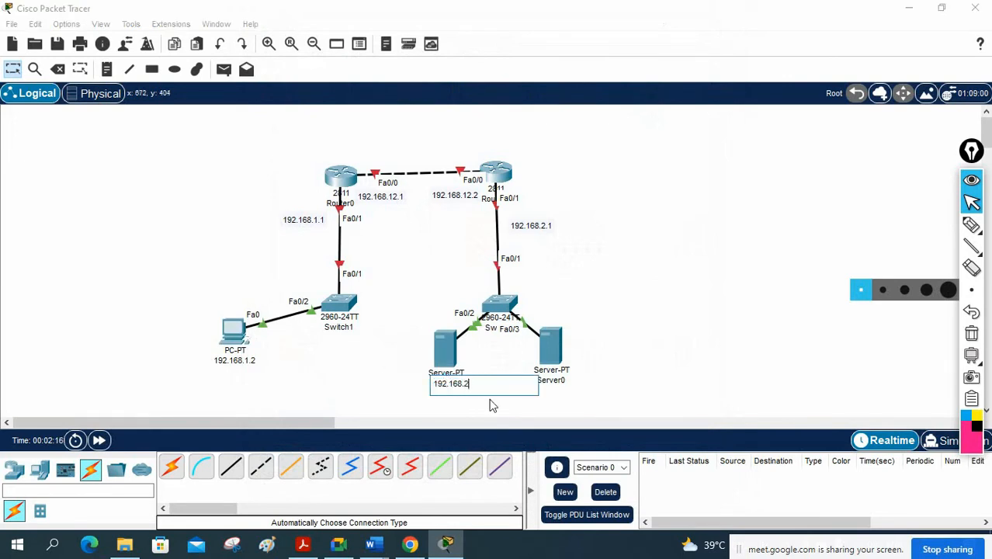
key("ctrl+a")
key("ctrl+c")
- Configure the 192.168.2.2 server with static IPv4 address 192.168.2.2, subnet mask 255.255.255.0 and default gateway 192.168.2.1
left_click(448, 356)
left_click(405, 48)
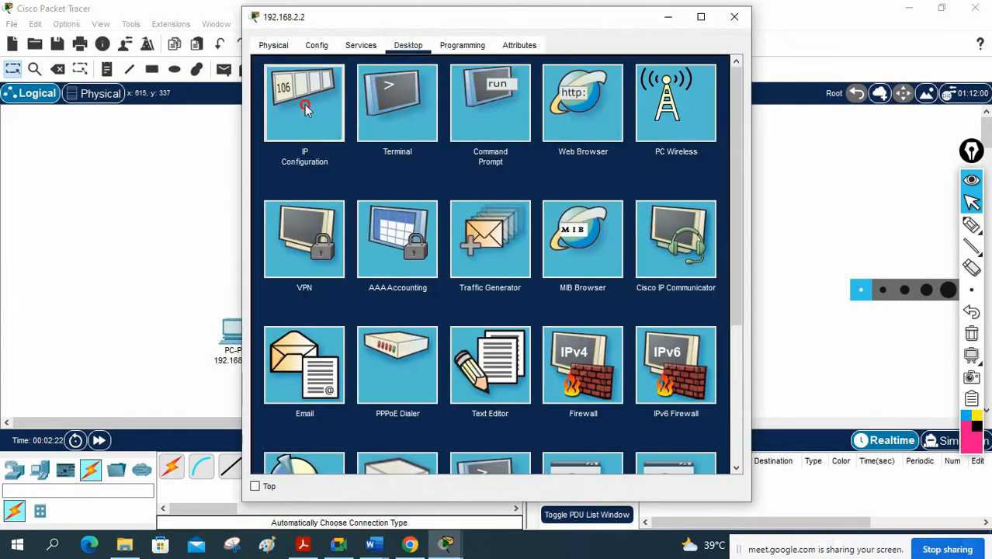
left_click(304, 104)
left_click(434, 131)
type("192.168.2.2")
left_click(465, 148)
key("Tab")
type("192.168.2.2")
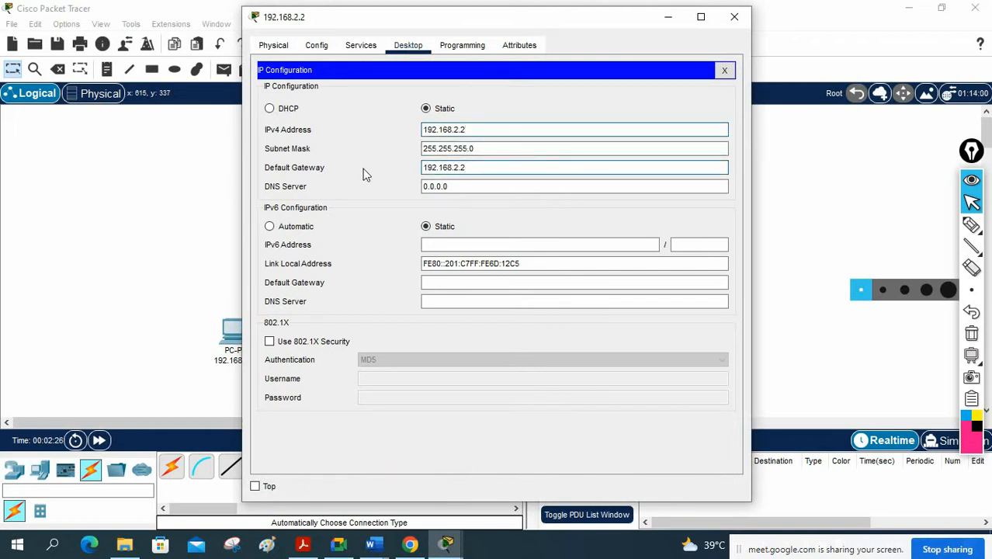
type("1")
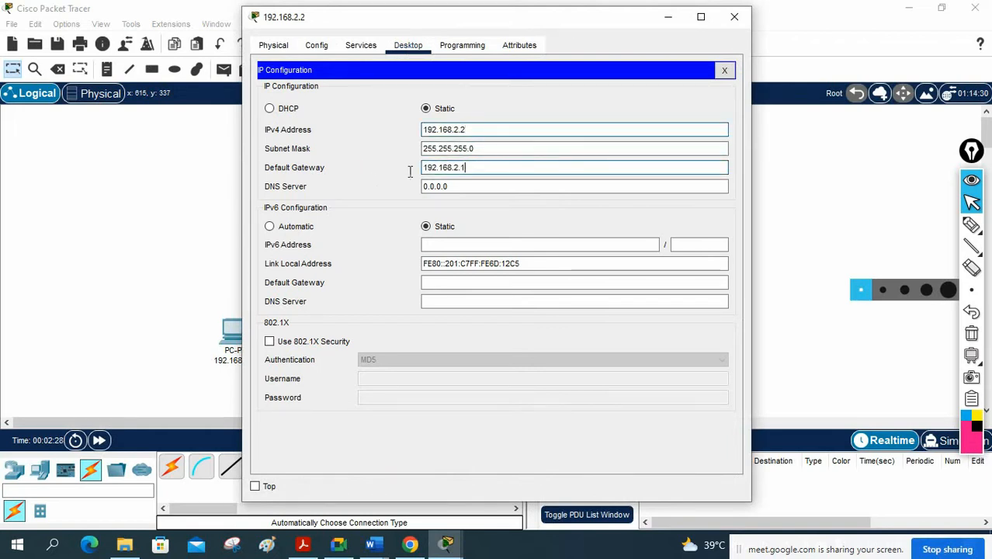
left_click(743, 18)
- Rename Server0 as 192.168.2.3 and configure it with that static IPv4 address, subnet mask 255.255.255.0 and default gateway 192.168.2.1
left_click(555, 382)
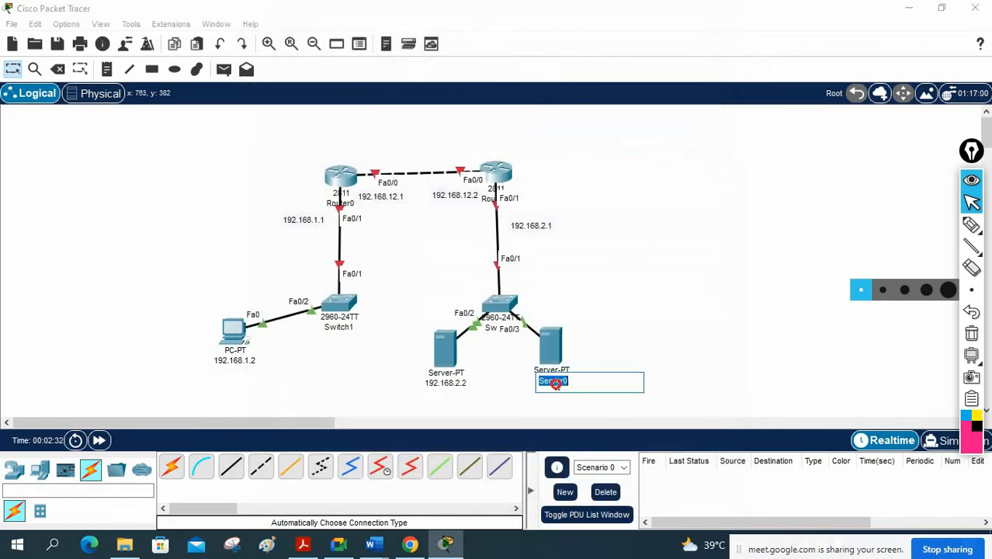
key("ctrl+v")
left_click(551, 348)
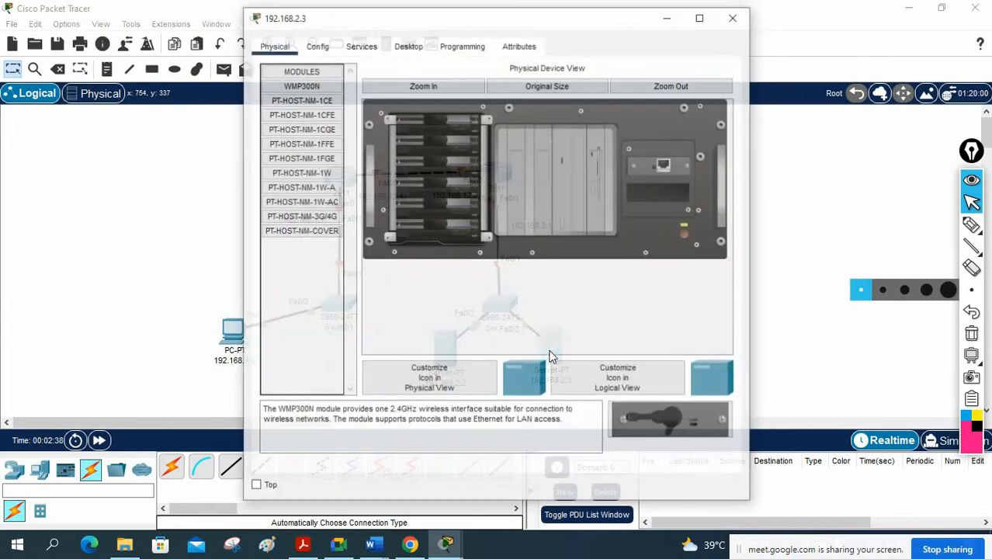
left_click(408, 45)
left_click(306, 101)
left_click(444, 128)
type("192.168.2.3")
left_click(446, 147)
key("Tab")
type("192.168.2.3")
key("BackSpace")
type("1")
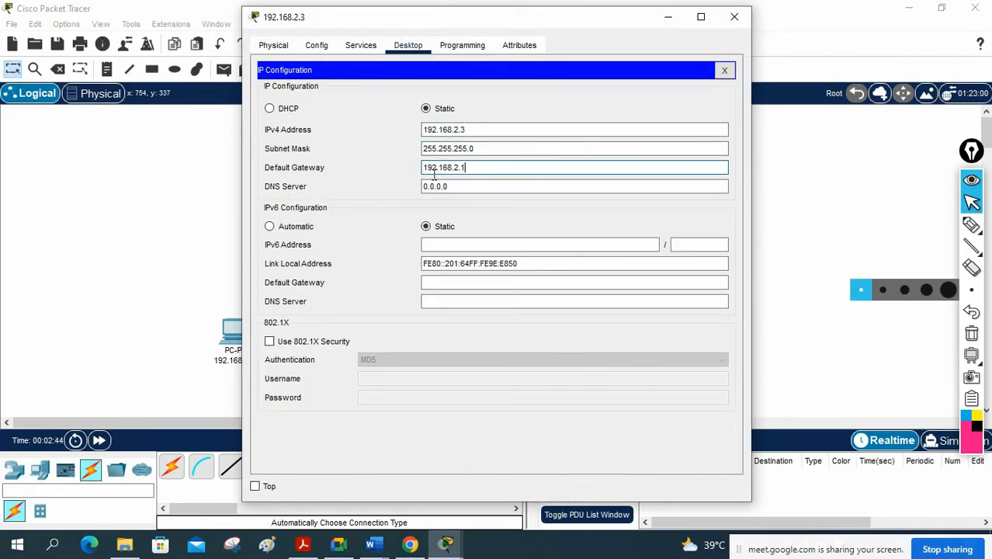
left_click(740, 18)
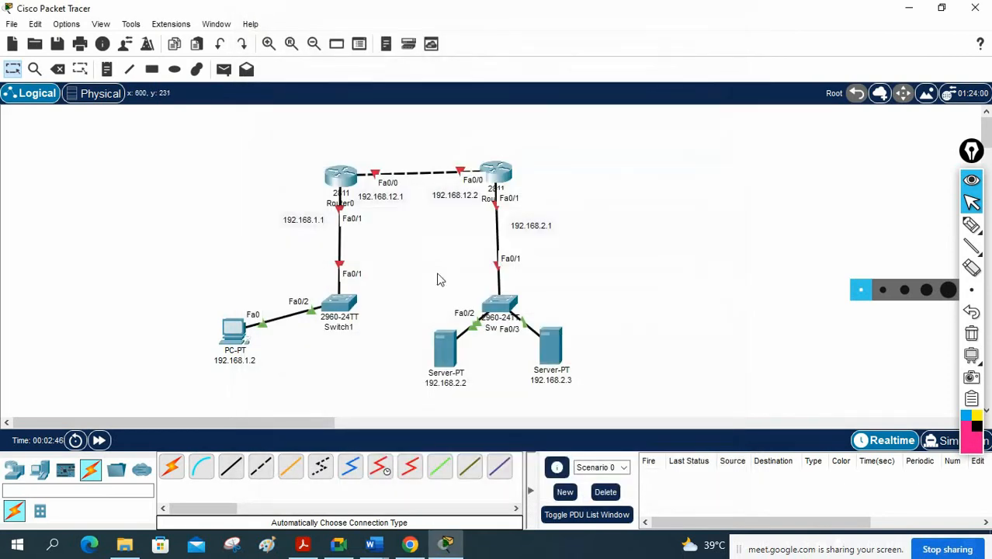
- Move the whole topology toward the workspace's upper-left corner and open a blank Notepad window beside it
left_click_drag(167, 137, 638, 397)
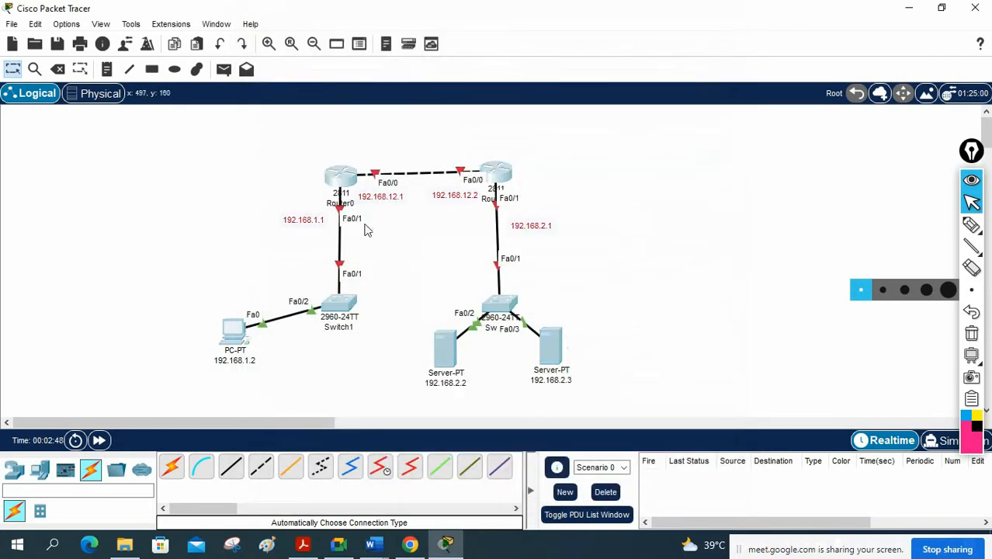
left_click_drag(342, 178, 173, 147)
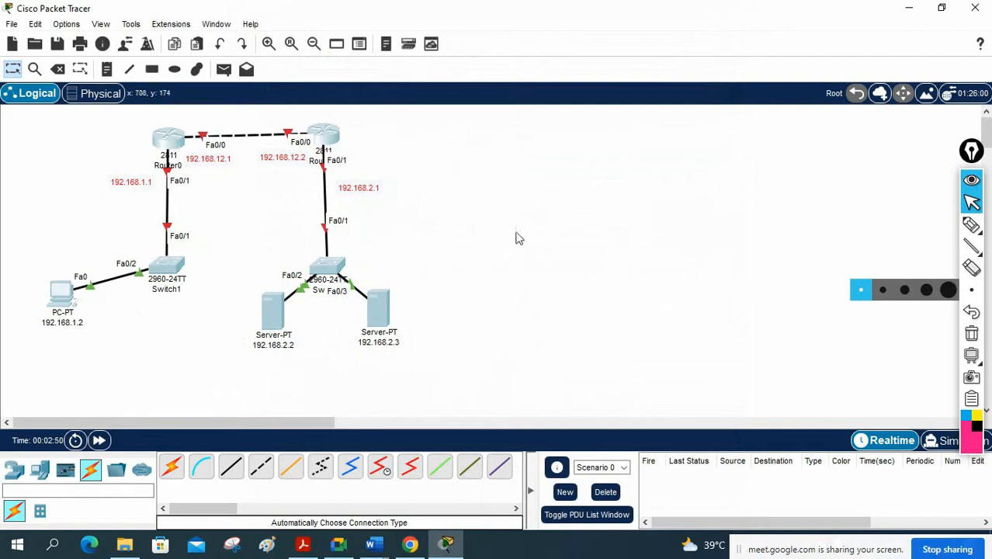
left_click(55, 545)
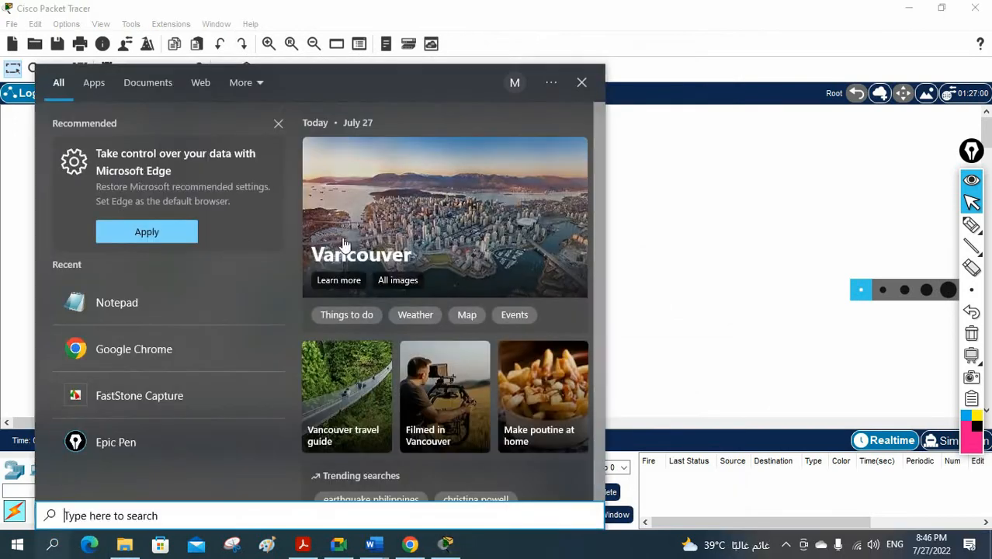
left_click(206, 307)
left_click_drag(523, 109, 578, 38)
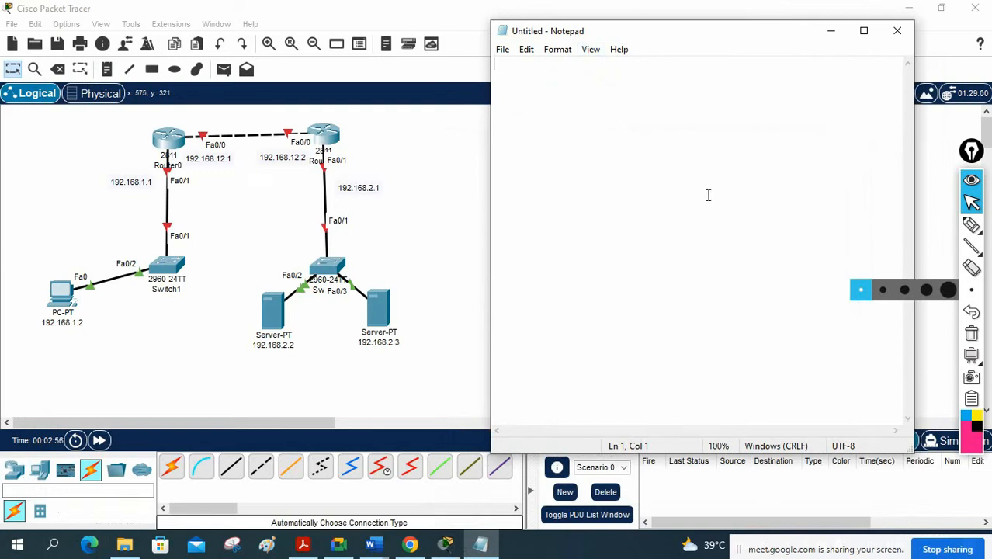
- Write the title "!Host Route lab:" and the section heading "!R1 Configuration:" in the note
type("!")
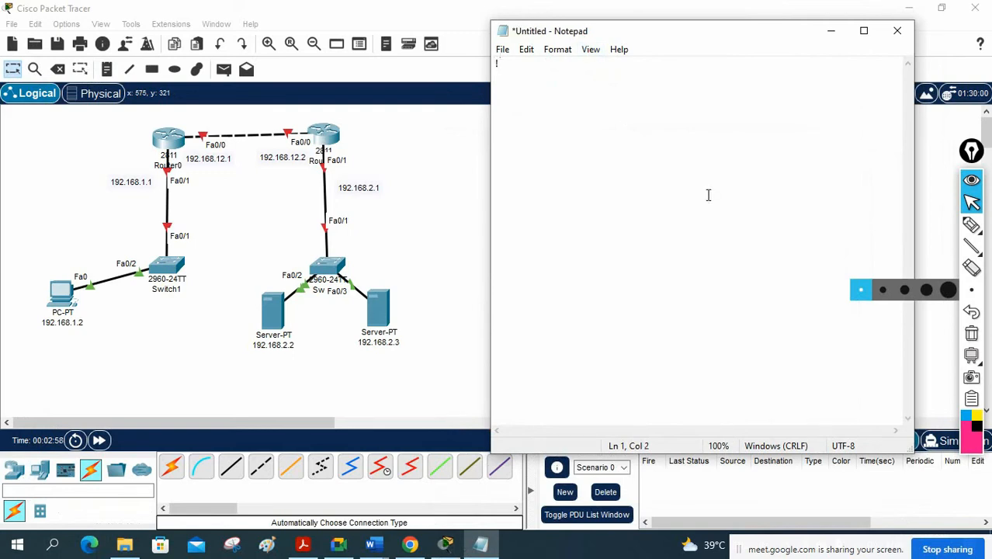
type("Host Route lab:")
key("Return")
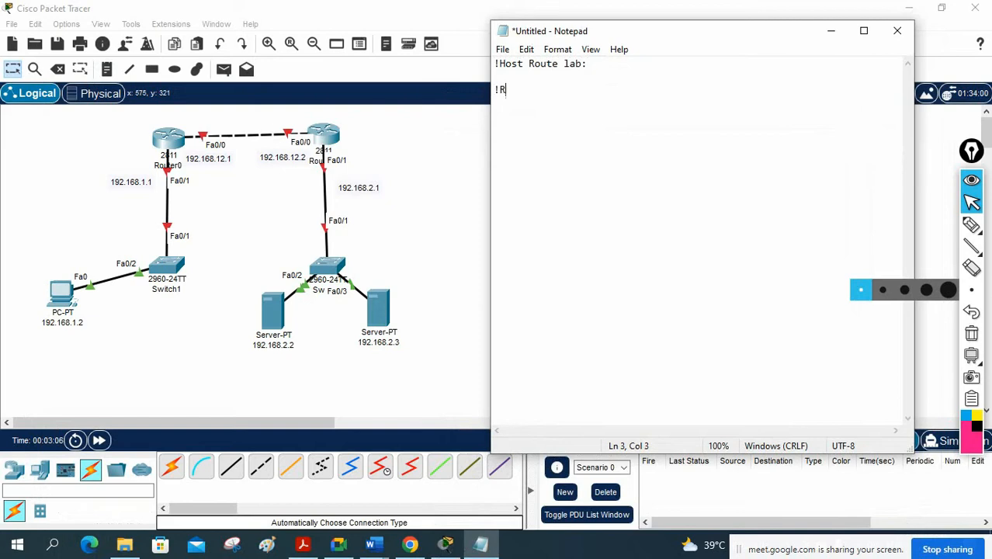
type("!R1 Configuration:")
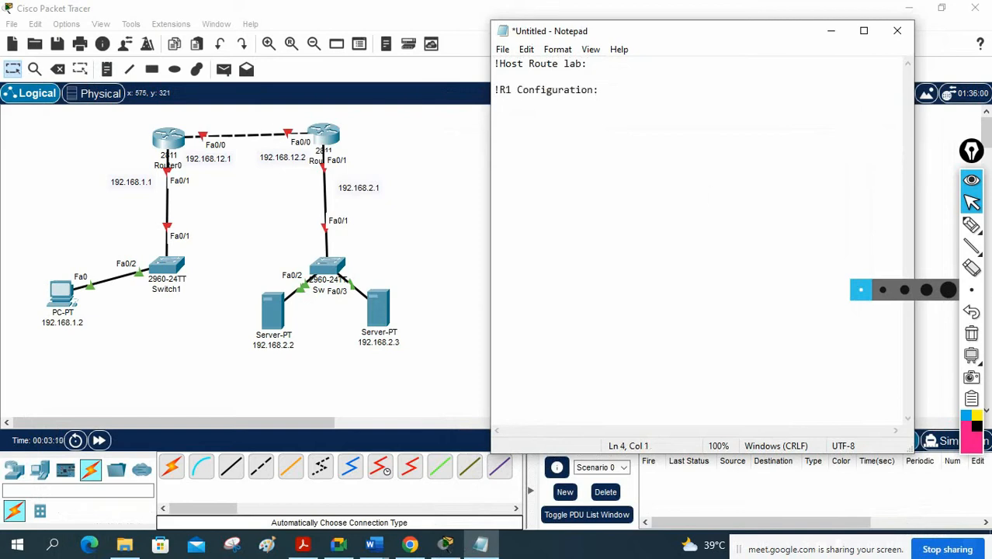
- Add the commands en, config t and hostname R1 on separate lines under the R1 heading
type(" en ")
type("config t hostn")
type("ame ")
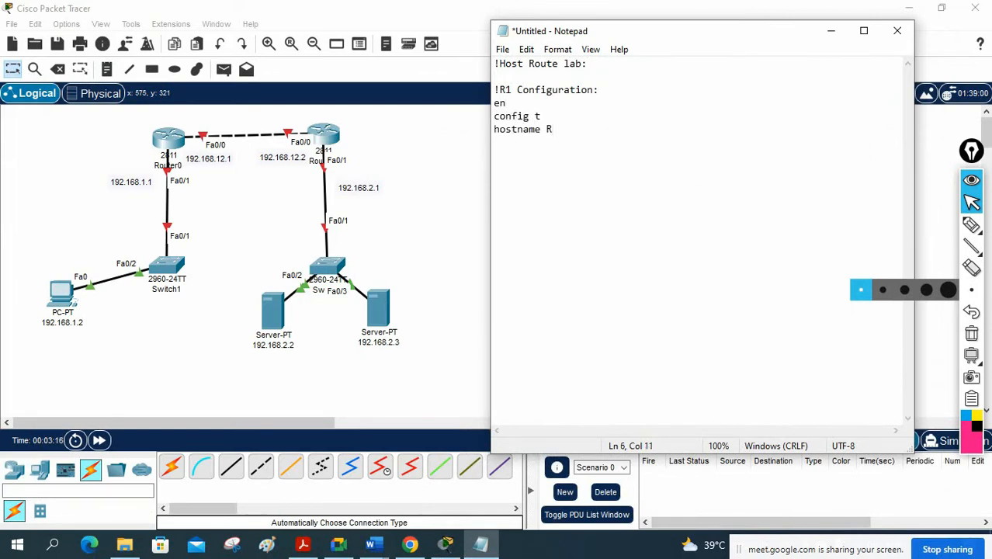
type("R1")
key("Return")
- Add the R1 interface block int f0/0, ip add 192.168.12.1 255.255.255.0 and no sh
type("in")
type("92")
type(".168.1")
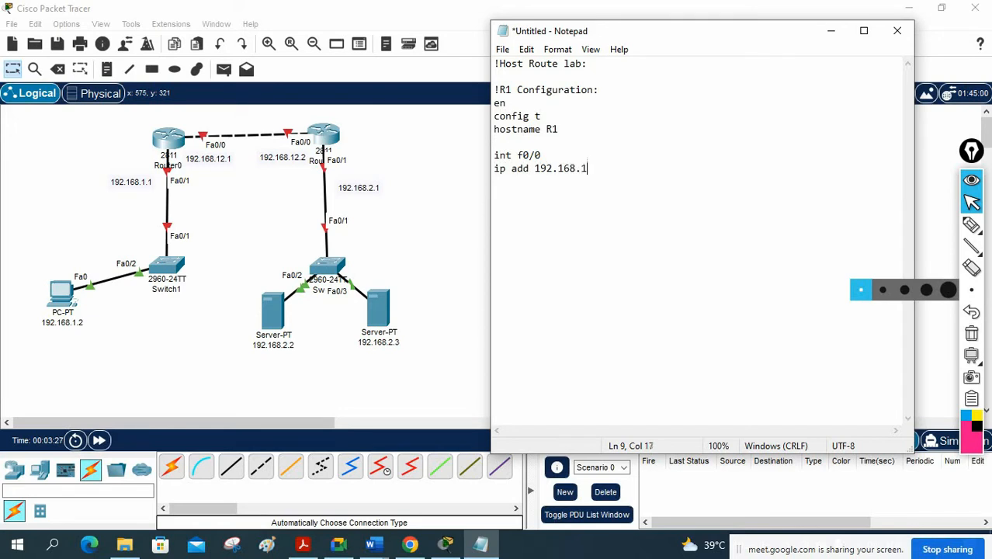
type("255.255.0")
key("Return")
type("no sh")
key("Return")
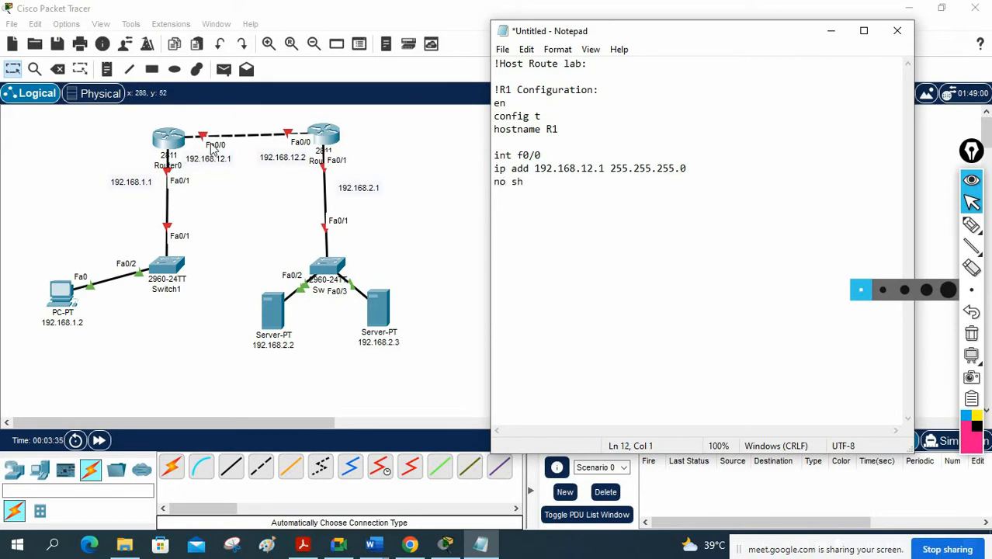
- Duplicate the f0/0 block below itself and change the copy to interface f0/1 with address 192.168.1.1
left_click_drag(525, 227, 412, 137)
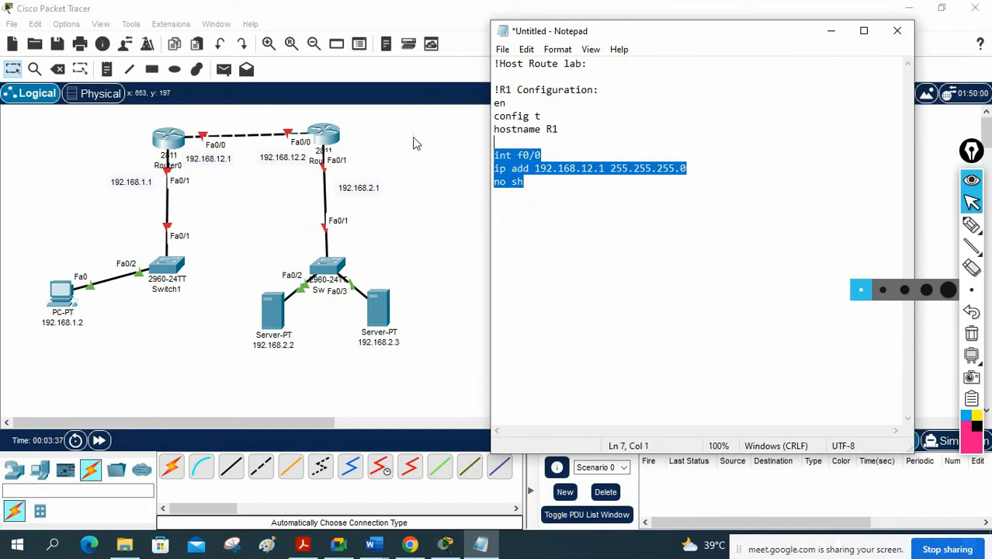
key("ctrl+c")
left_click(554, 321)
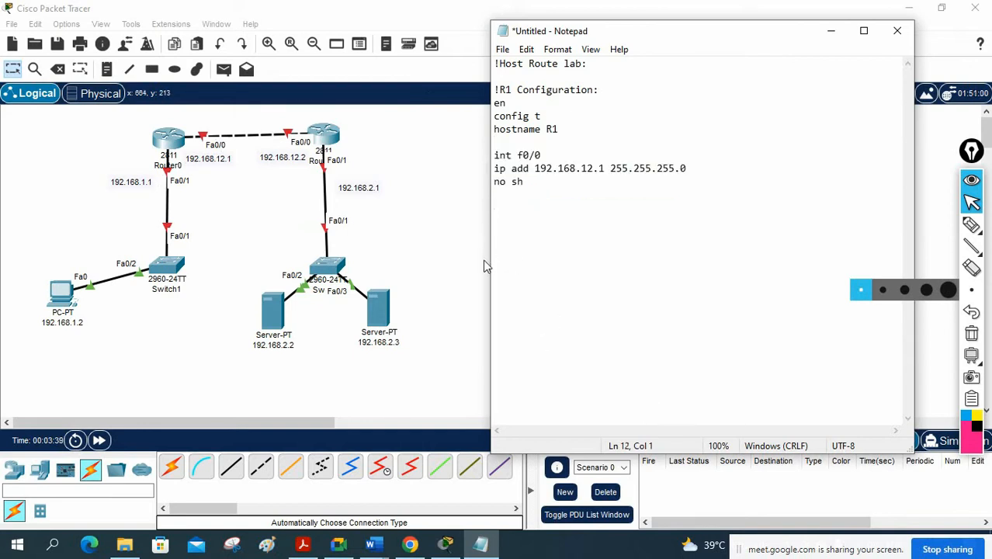
key("ctrl+v")
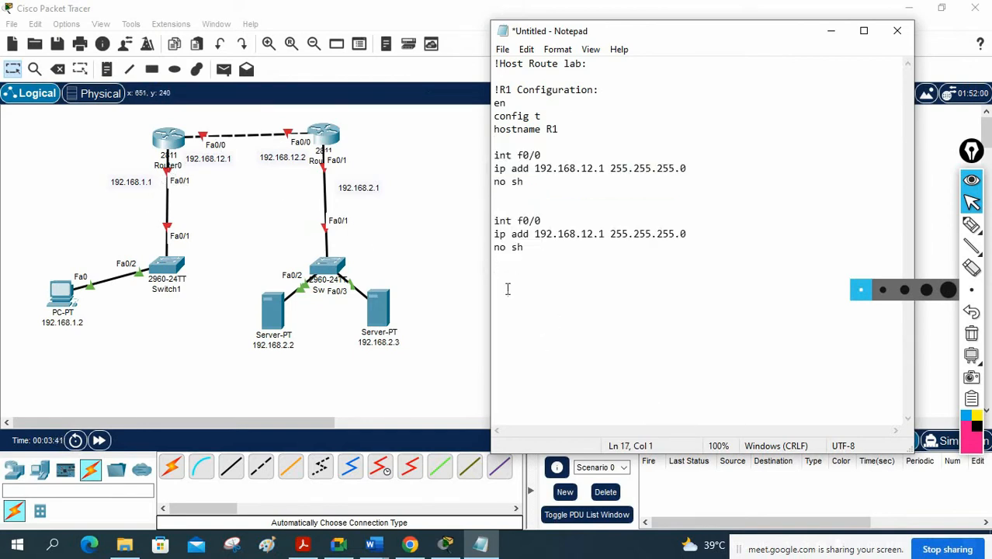
left_click(537, 221)
left_click_drag(586, 234, 592, 234)
key("BackSpace")
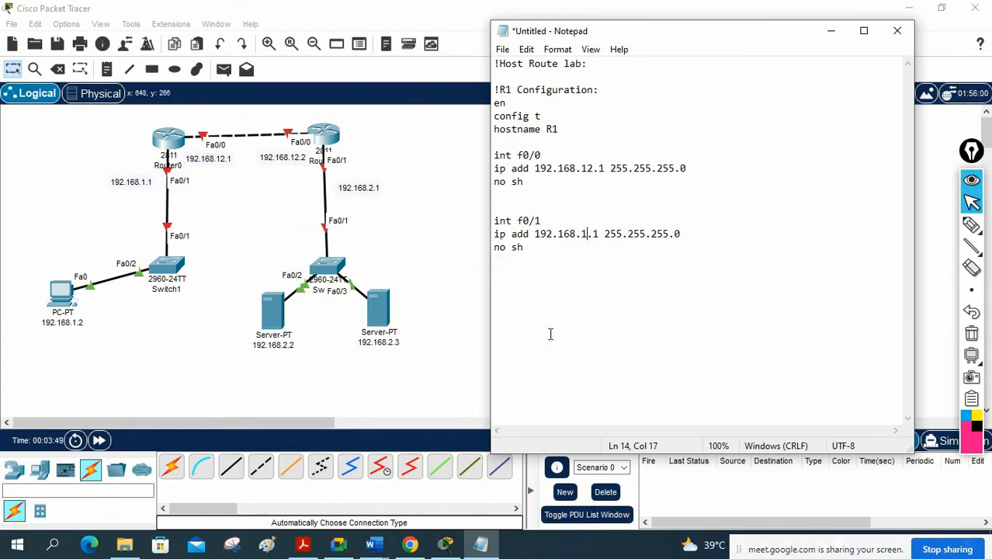
- Add a dashed separator line after the R1 configuration and paste a copy of the whole R1 block below it
left_click_drag(534, 249, 489, 91)
left_click(513, 278)
type("--------------------")
key("Return")
key("Return")
key("ctrl+v")
- Adapt the copied block to R2: heading and hostname R2, f0/0 address 192.168.12.2 and f0/1 address 192.168.2.1
double_click(505, 247)
type("R2")
double_click(553, 285)
type("R2")
double_click(597, 325)
type("2")
double_click(587, 391)
type("2")
left_click(680, 343)
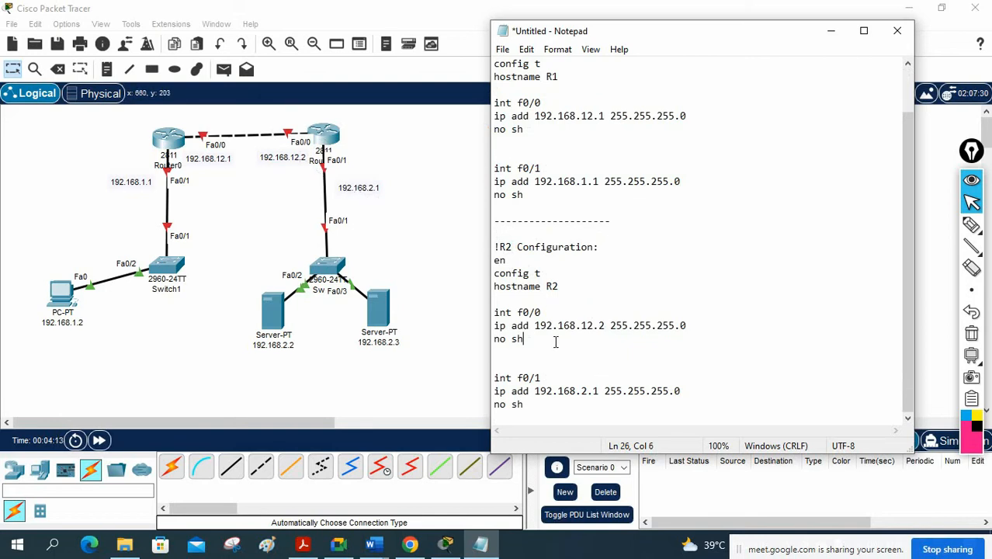
- Copy the R1 configuration block and open Router0's command line, answering no to the initial configuration dialog
scroll(555, 341, "up", 2)
left_click_drag(525, 247, 488, 74)
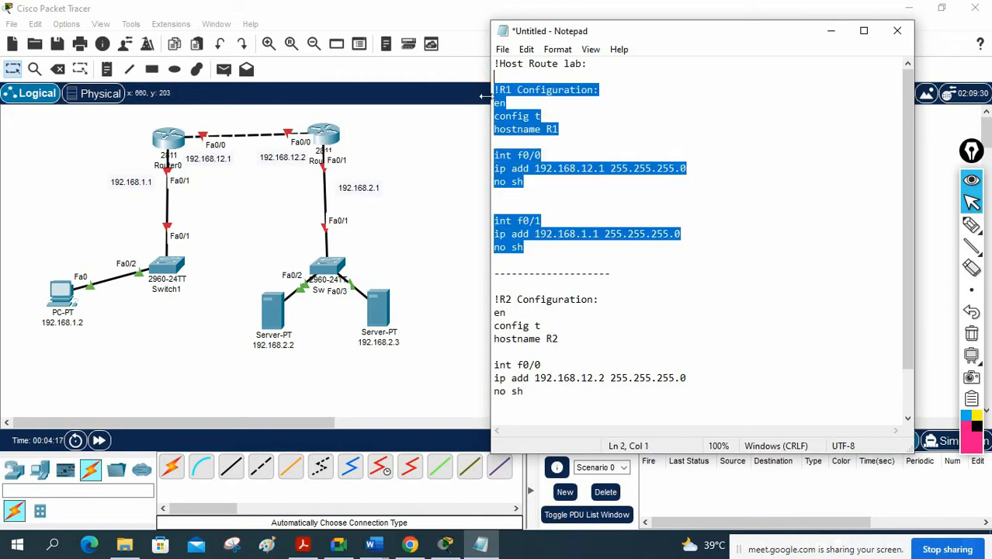
left_click(164, 141)
left_click(351, 45)
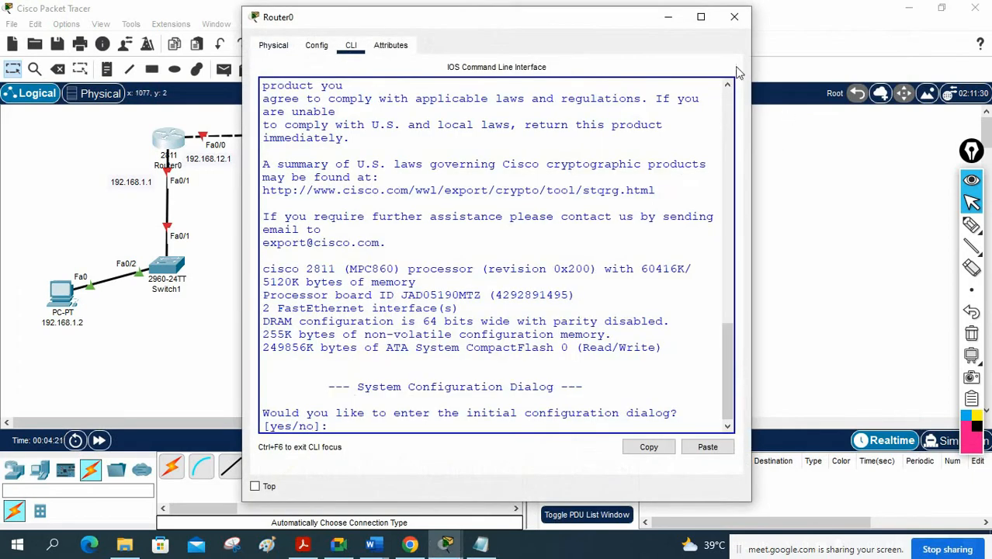
left_click(701, 16)
left_click(652, 215)
type("n")
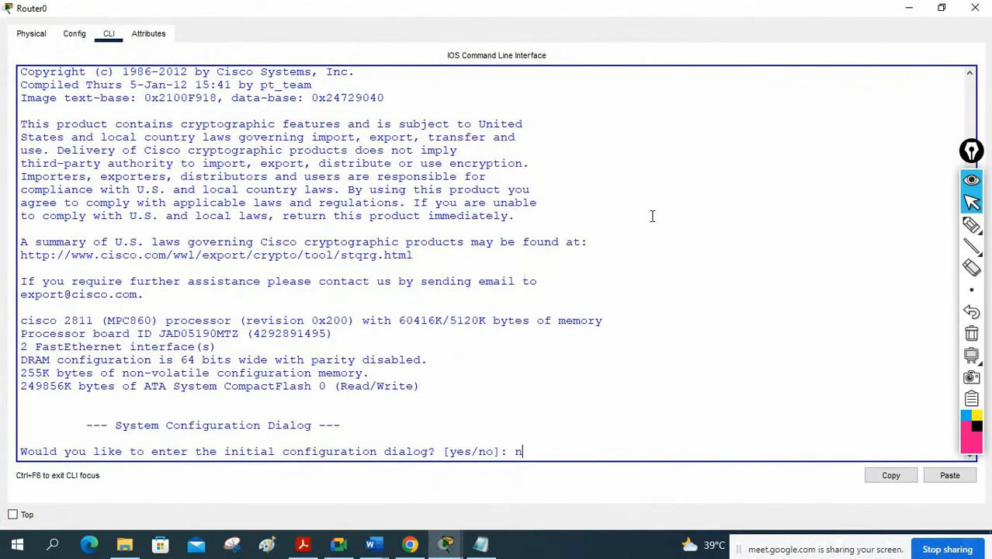
type("o")
key("Return")
key("Return")
key("Return")
key("Return")
key("Return")
key("Return")
key("Return")
key("Return")
key("Return")
key("Return")
key("Return")
key("Return")
key("Return")
key("Return")
key("Return")
key("Return")
key("Return")
key("Return")
key("Return")
key("Return")
key("Return")
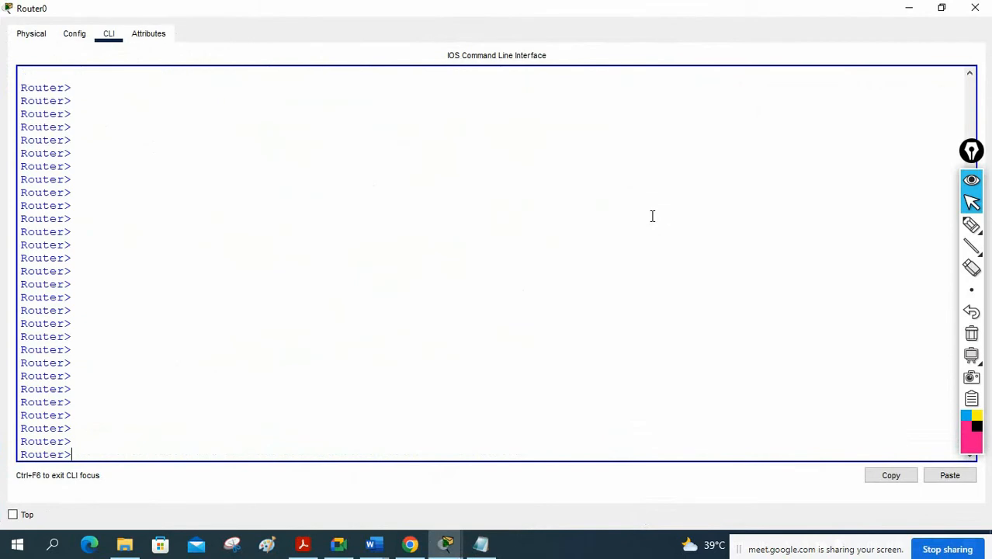
- Paste the R1 configuration into Router0's command line and save it with do wr
right_click(475, 133)
left_click(508, 158)
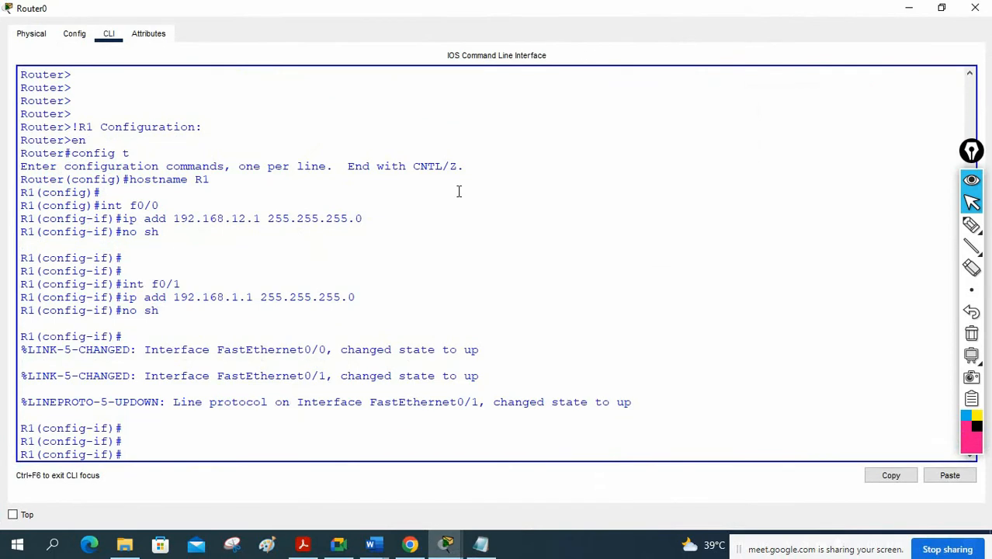
type("do wr")
key("Return")
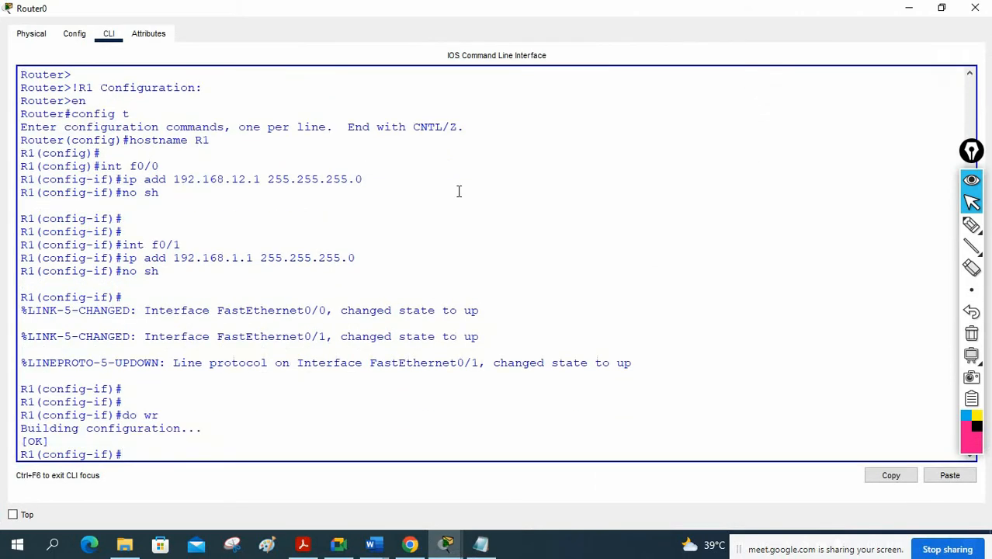
- Return to the topology and rename the two routers as R1 and R2
left_click(903, 7)
left_click(178, 167)
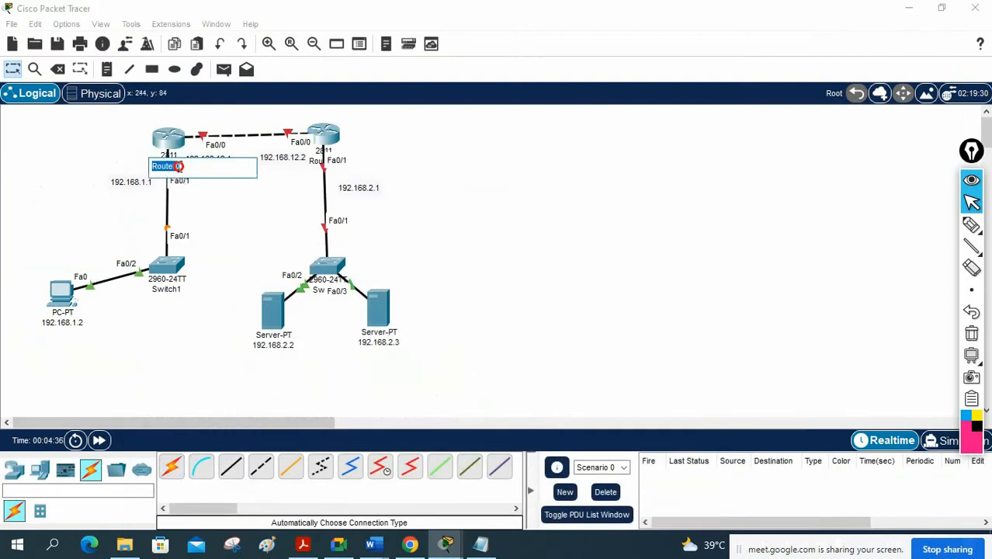
type("R1")
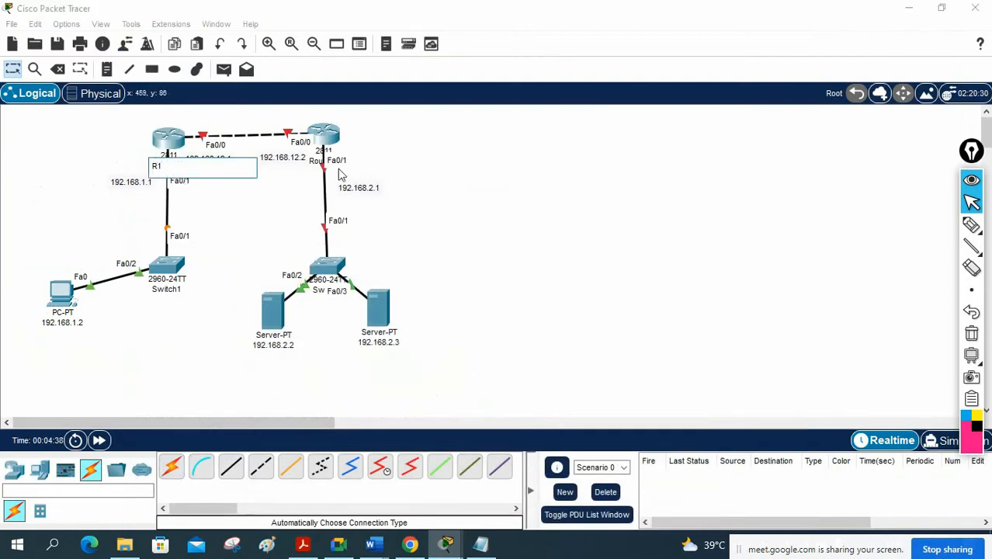
left_click(313, 163)
left_click(313, 165)
type("R2")
left_click(516, 233)
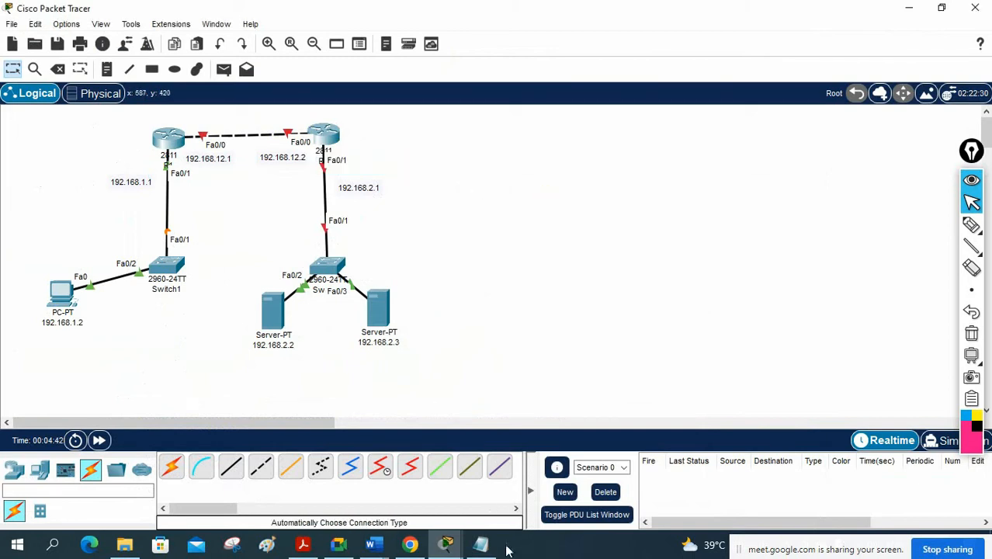
- Copy the R2 configuration block from Notepad and open R2's command line, answering no to the initial configuration dialog
left_click(482, 545)
scroll(579, 311, "down", 2)
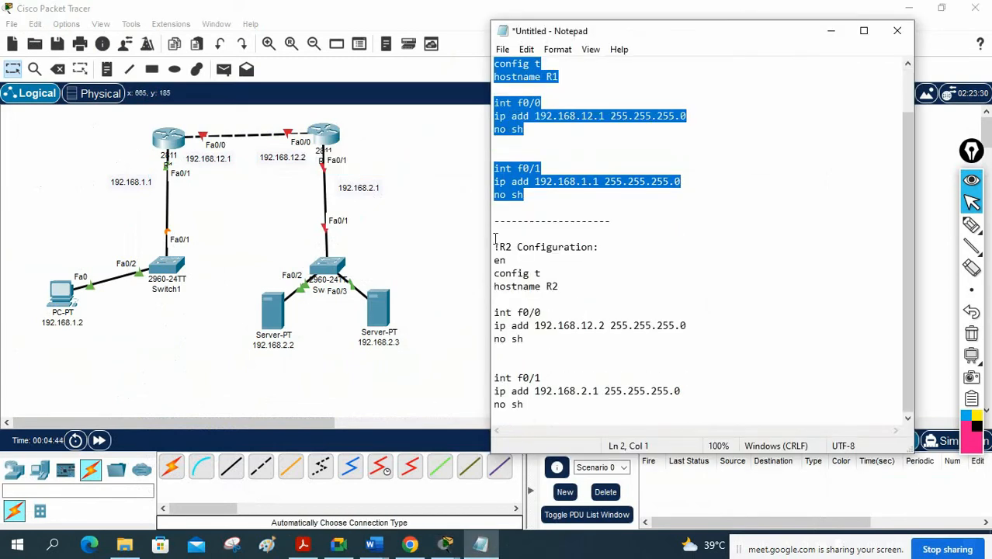
left_click_drag(495, 246, 552, 401)
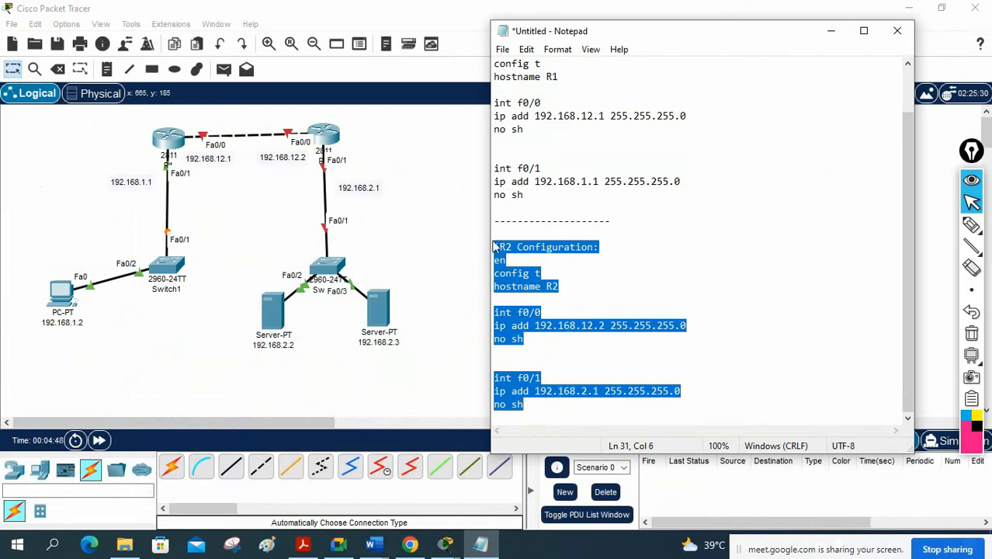
left_click(330, 139)
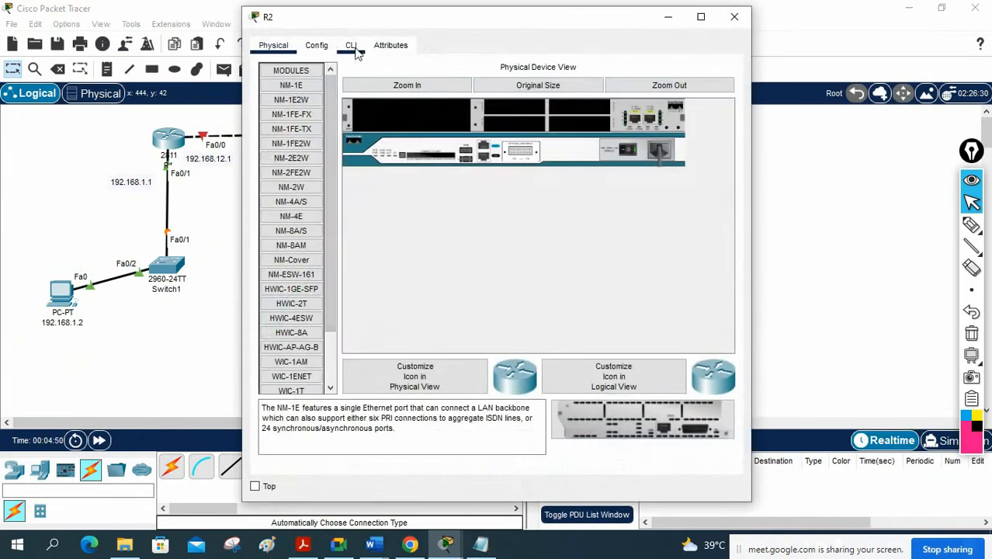
left_click(353, 47)
left_click(698, 20)
type("no")
key("Return")
key("Return")
key("Return")
key("Return")
key("Return")
key("Return")
key("Return")
key("Return")
key("Return")
key("Return")
key("Return")
key("Return")
key("Return")
key("Return")
key("Return")
key("Return")
key("Return")
- Paste the R2 configuration into R2's command line and switch back to the Notepad configuration notes
right_click(626, 283)
left_click(658, 306)
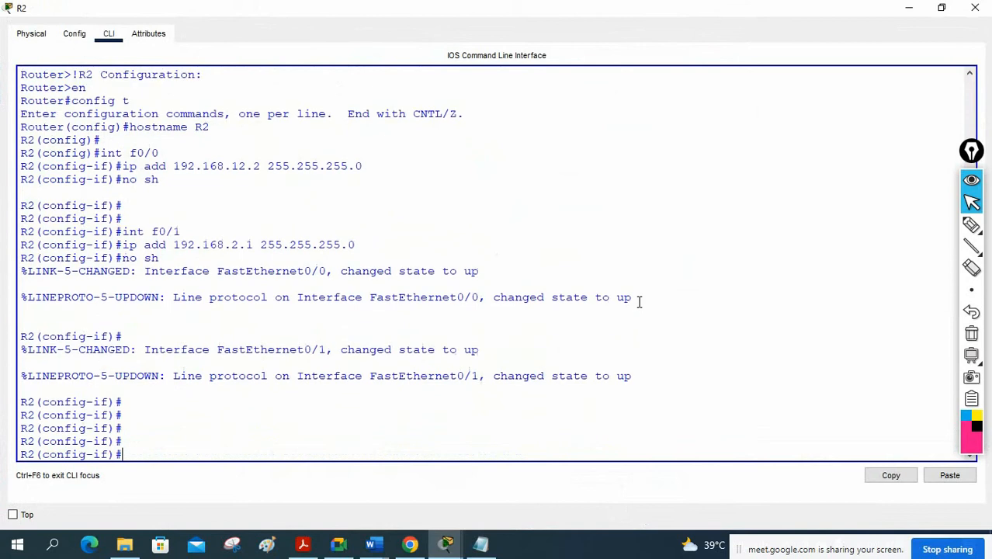
left_click(481, 545)
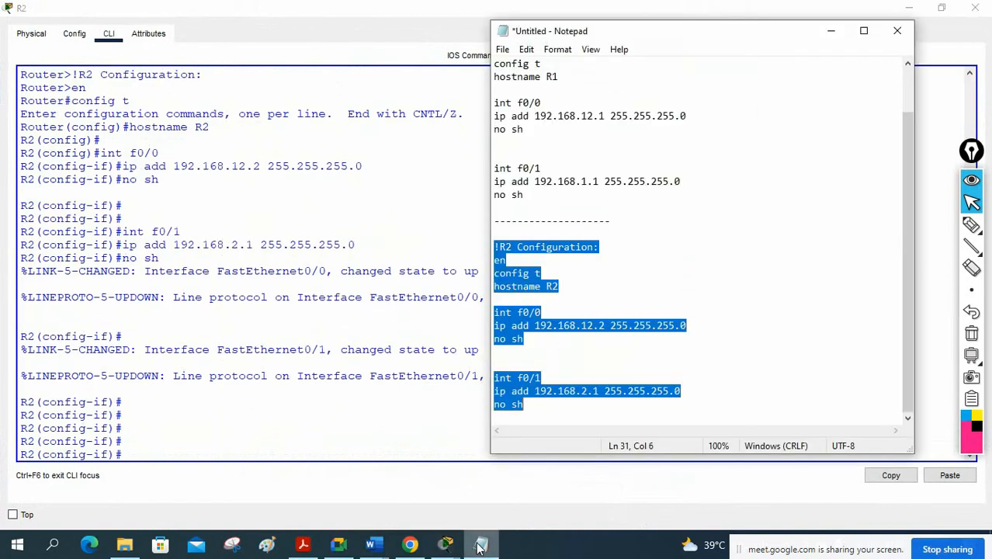
left_click(481, 546)
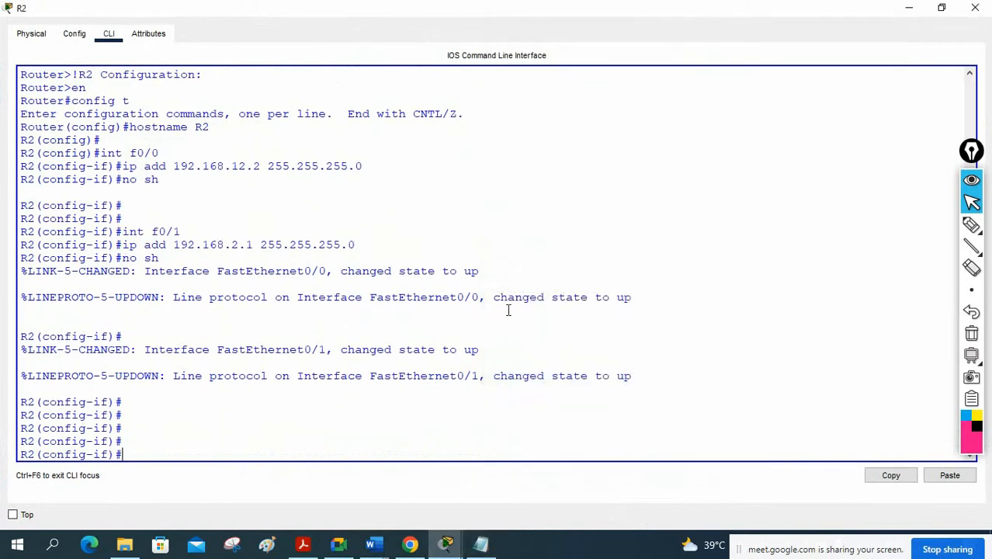
left_click(481, 545)
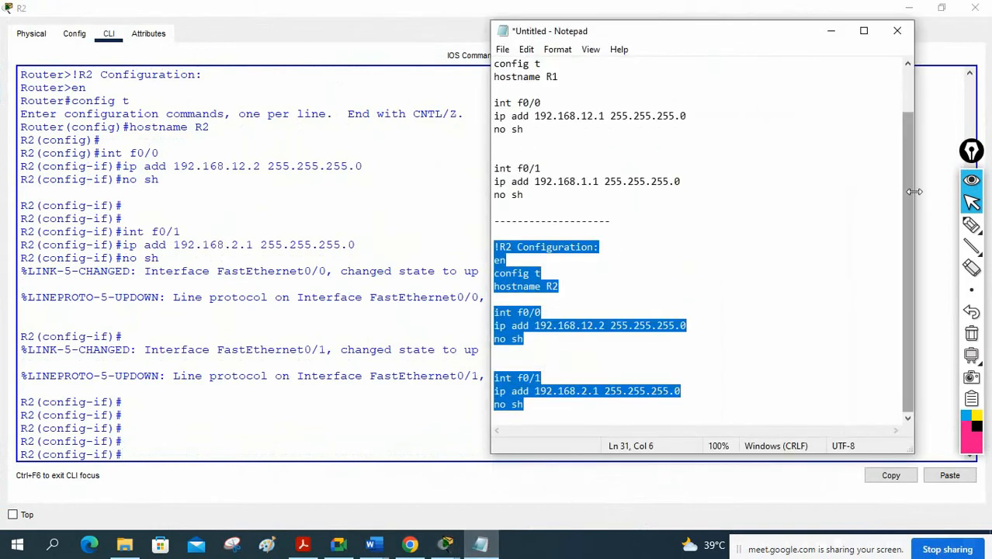
- Return to the topology and add the notes Webserver under server 192.168.2.2 and Payroll Server under server 192.168.2.3
left_click_drag(910, 190, 900, 127)
left_click(908, 7)
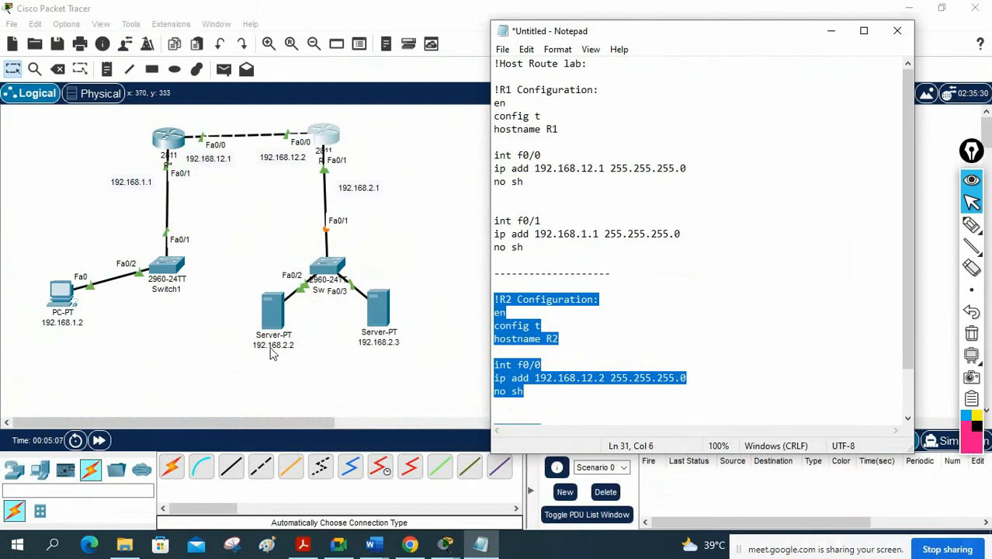
left_click(107, 69)
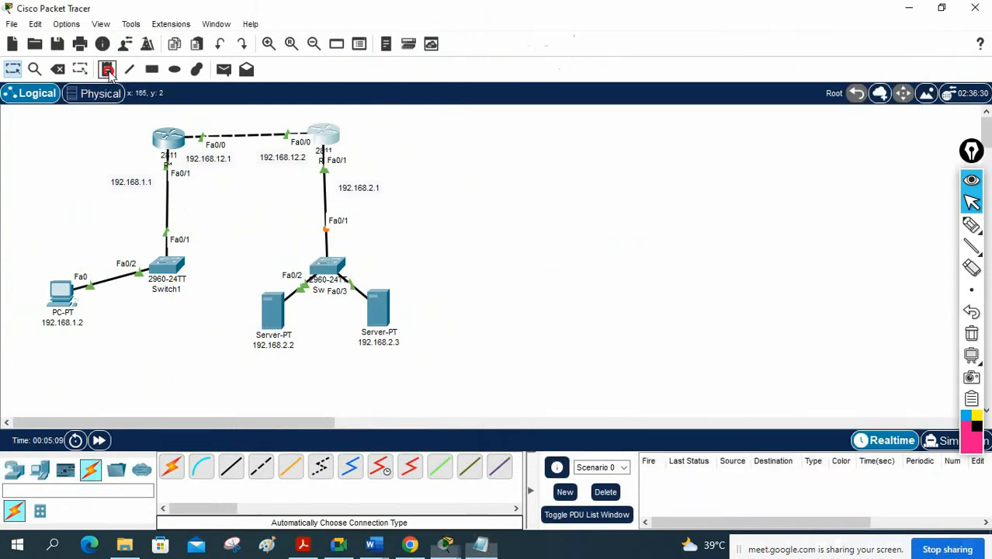
left_click(256, 360)
type("Webserver")
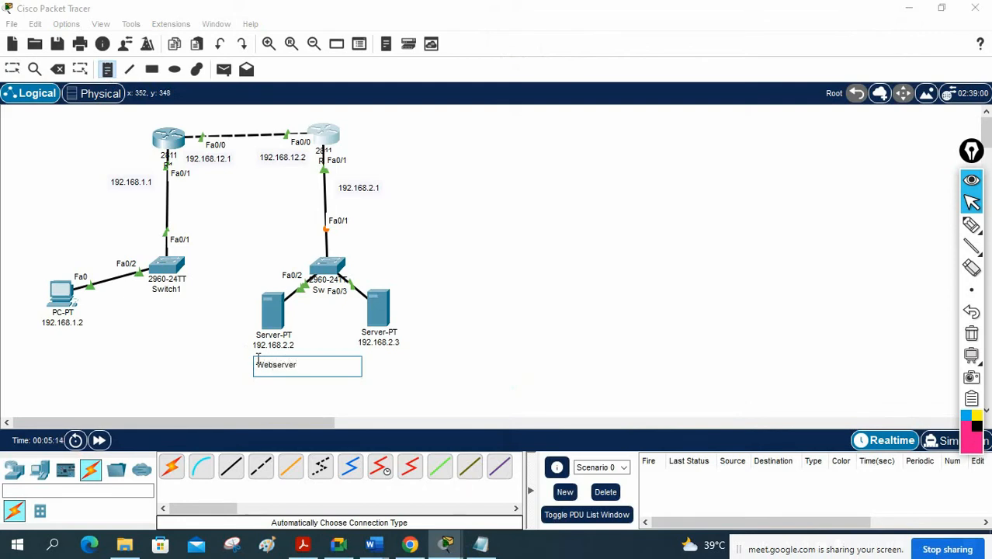
left_click(379, 359)
type("Pay")
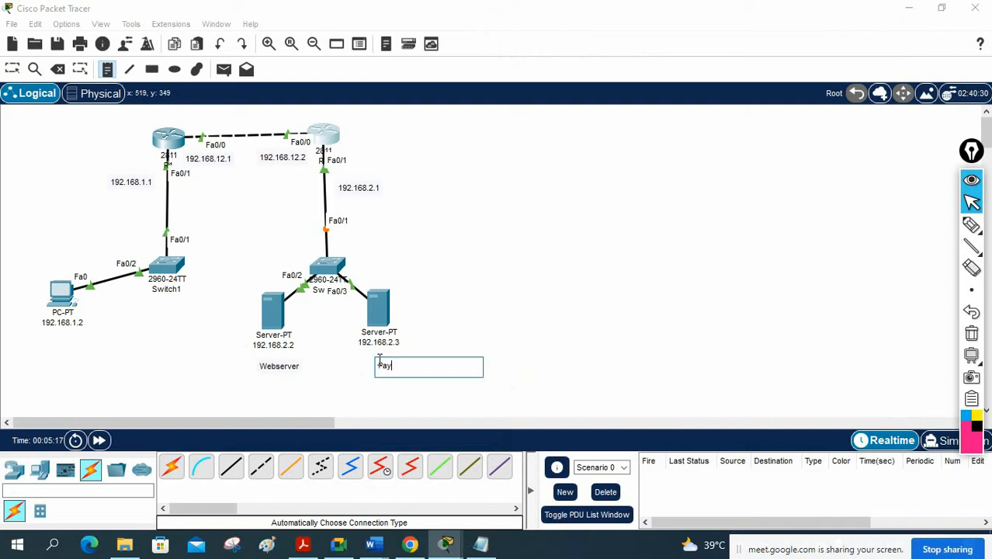
type("roll Server")
left_click(484, 313)
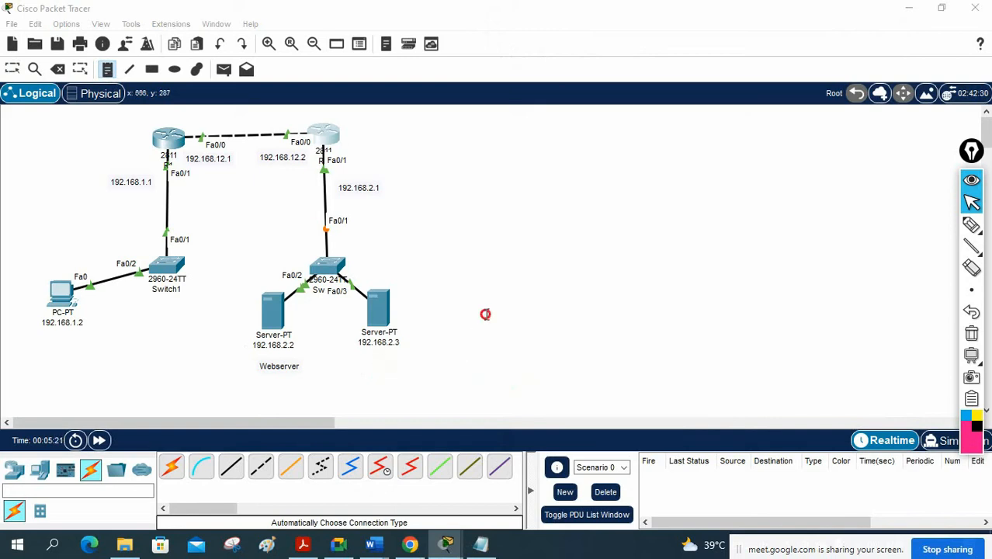
left_click(12, 71)
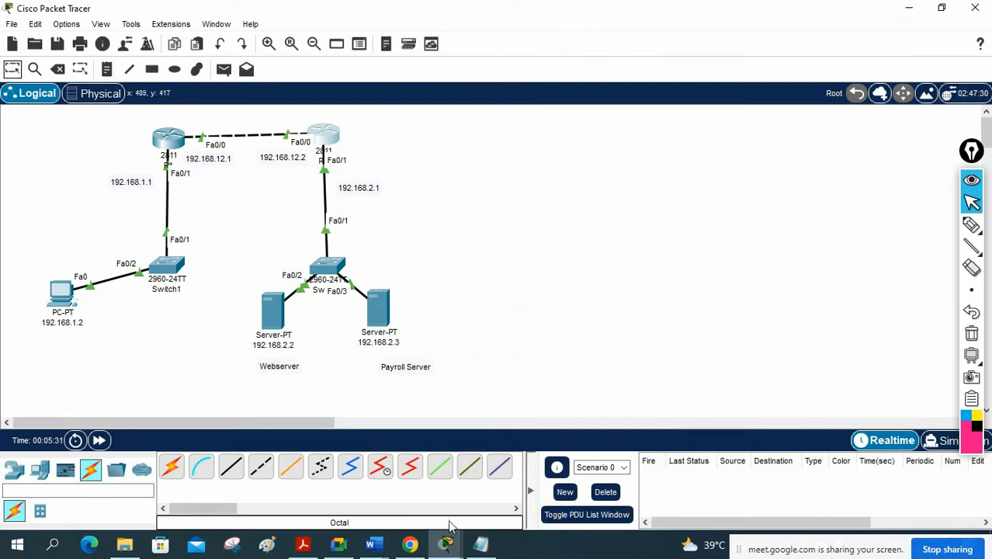
- Add the host route "ip route 192.168.2.2 255.255.255.255 192.168.12.2" to the end of the R1 configuration in the Notepad notes
left_click(480, 543)
left_click(590, 274)
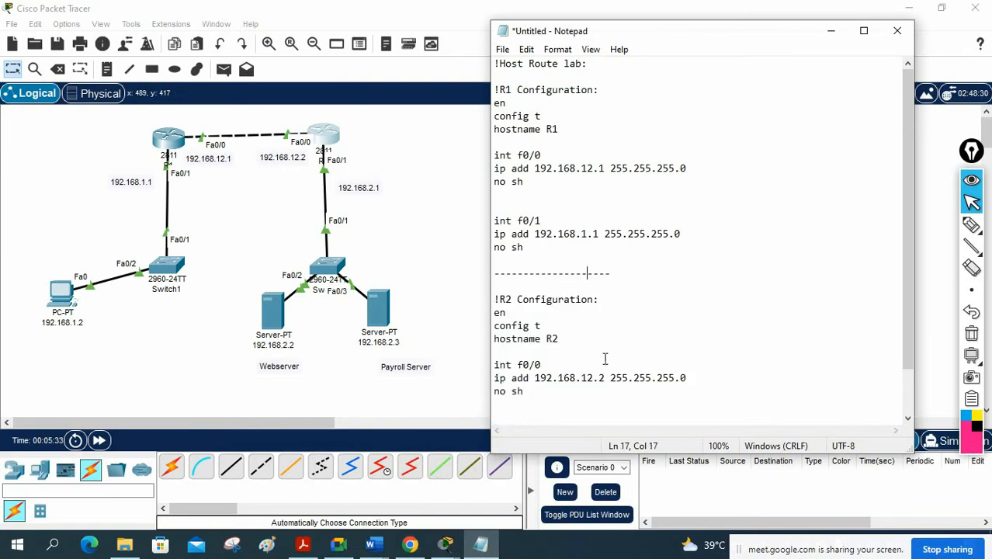
left_click(567, 258)
key("Return")
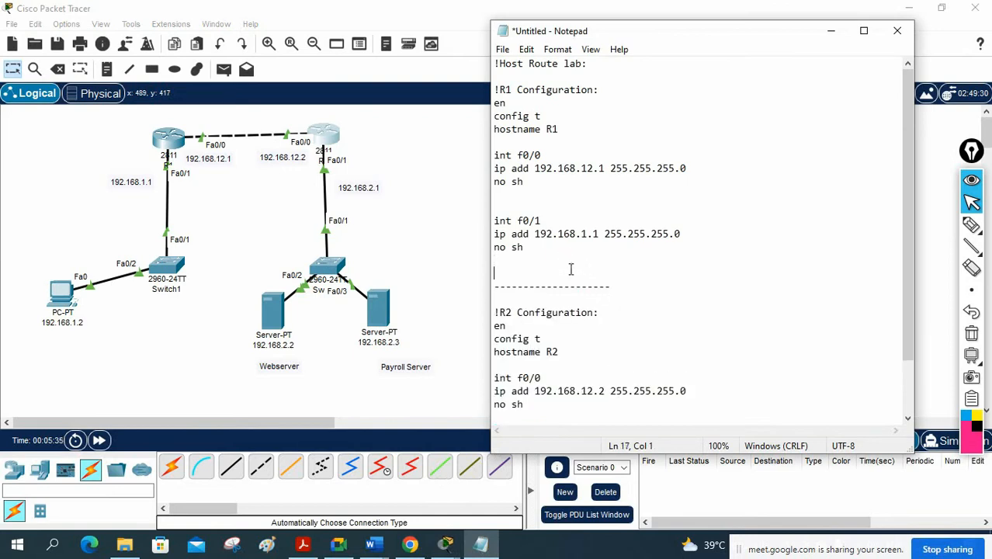
type("ip route")
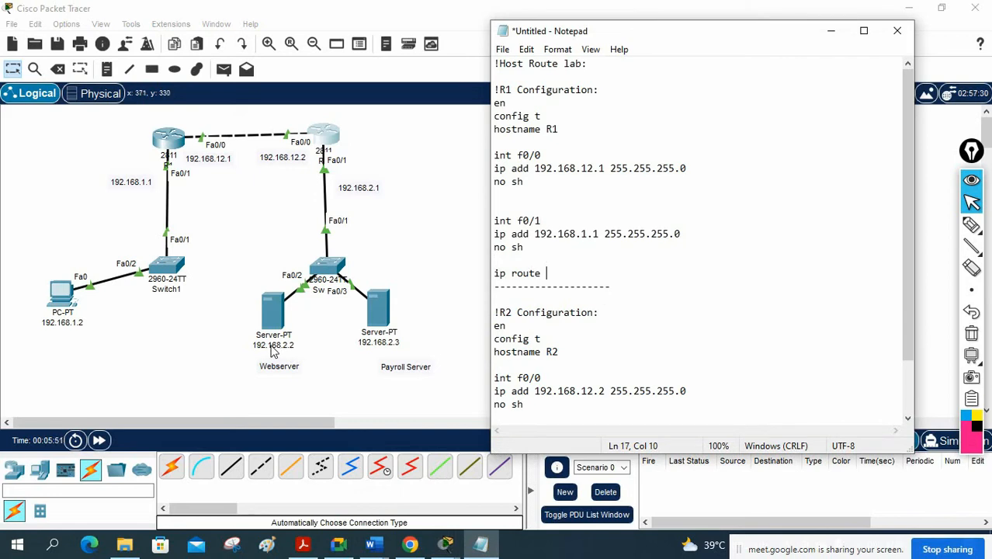
type("192.168.2.2")
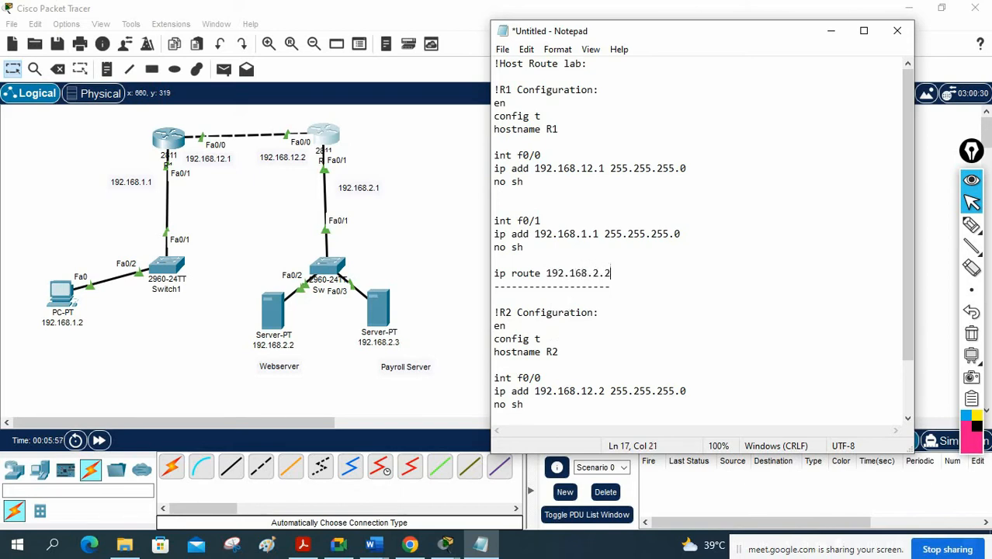
type(" 255.255.255.255")
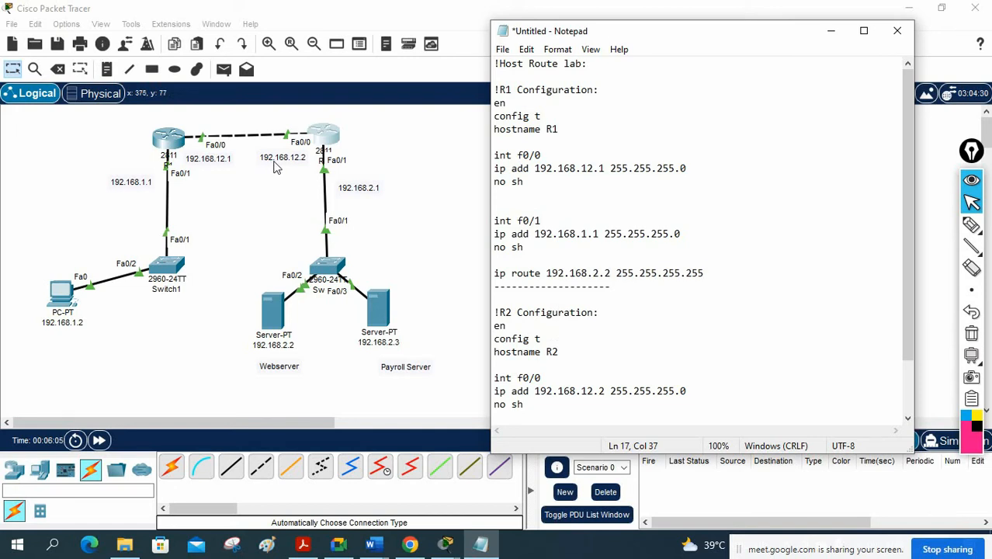
type("192.168.12.2")
- Copy the host route line from the R1 notes and run it in R1's command line in global configuration mode
left_click_drag(793, 272, 495, 273)
right_click(513, 272)
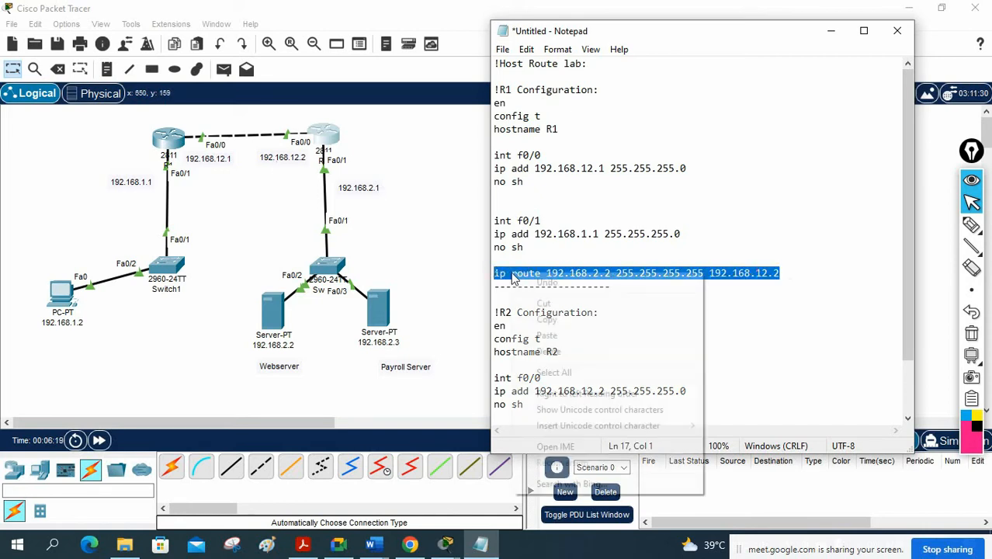
left_click(555, 320)
left_click(175, 149)
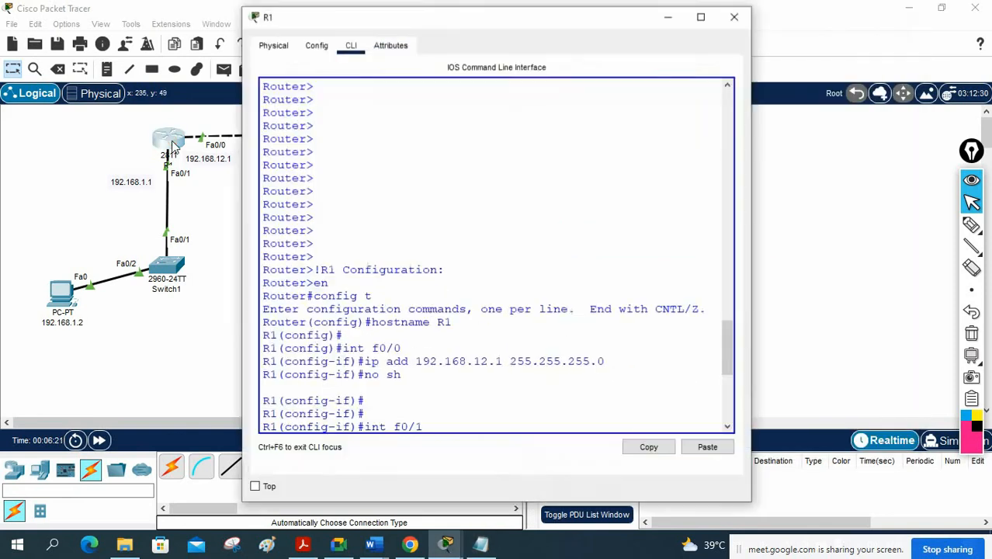
right_click(488, 278)
left_click(552, 308)
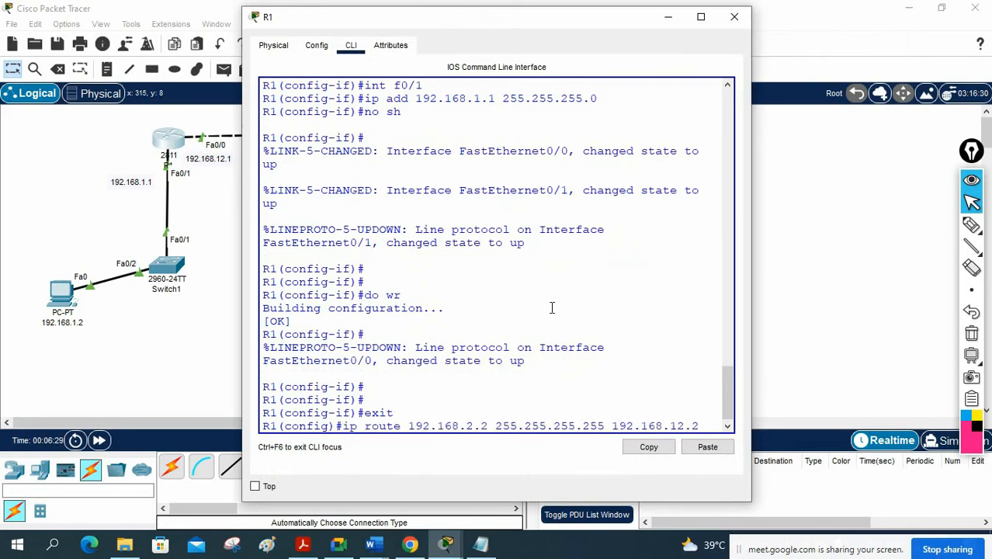
key("Return")
left_click(735, 14)
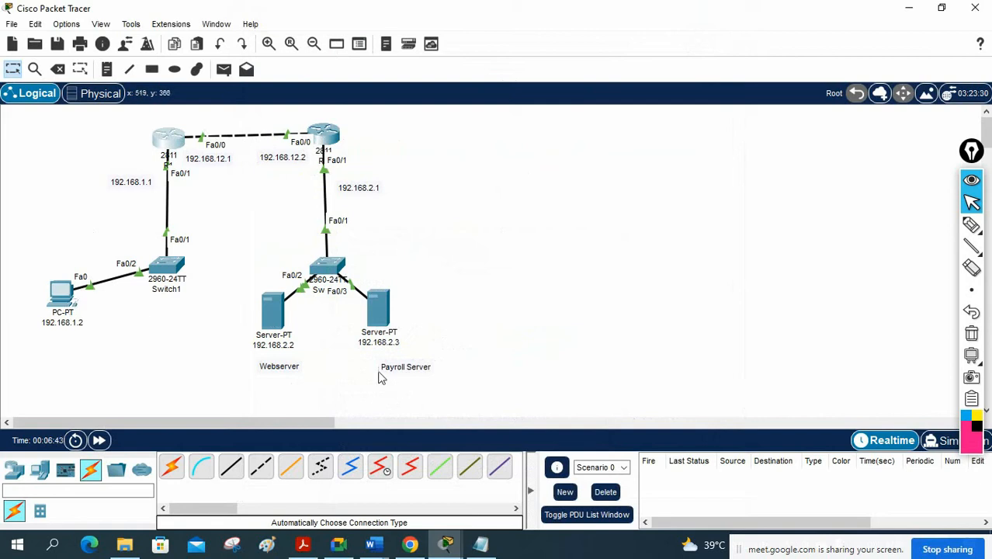
- In the Notepad notes, add the route "ip route 192.168.1.0 255.255.255.0 192.168.12.1" to the R2 configuration
left_click(480, 544)
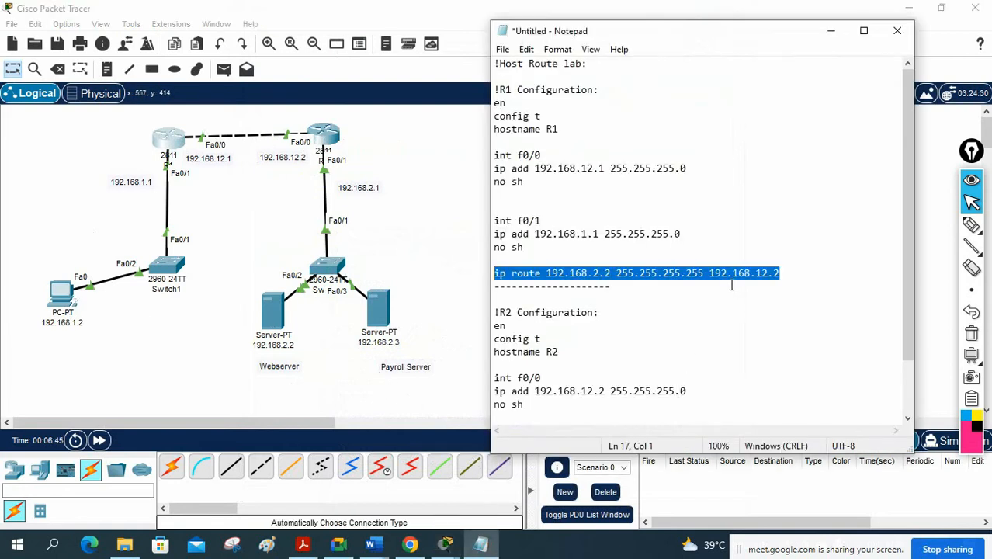
left_click(533, 422)
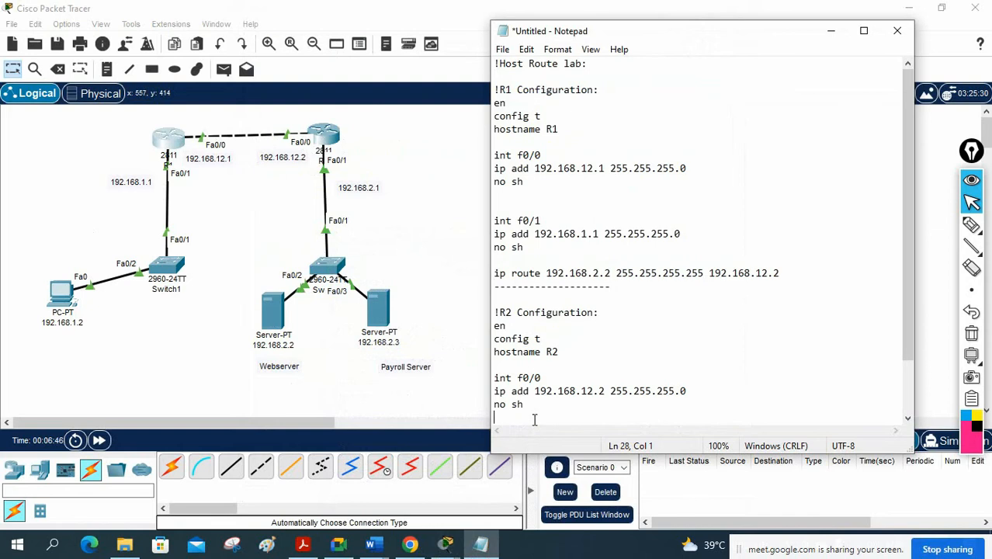
key("Return")
type("ip route")
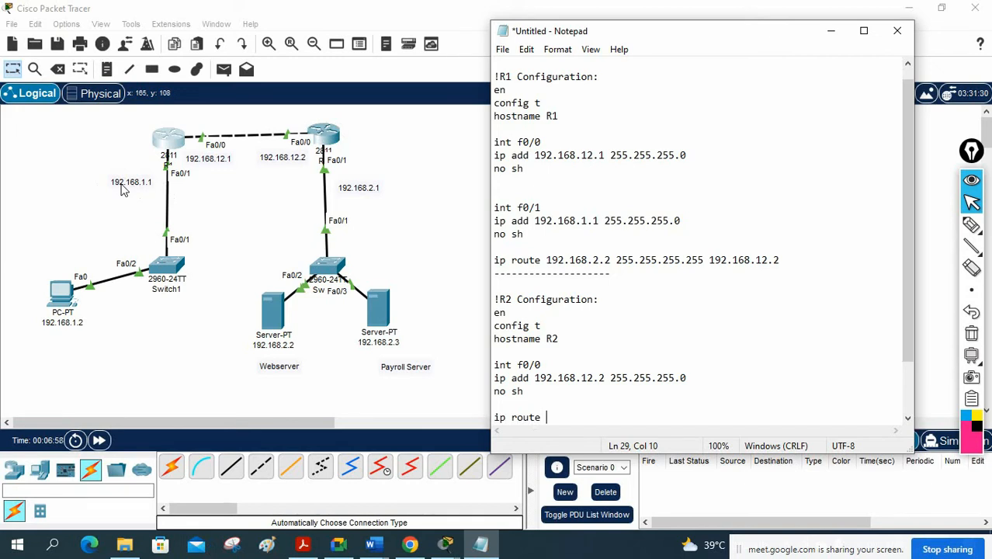
type("192.168.1.0")
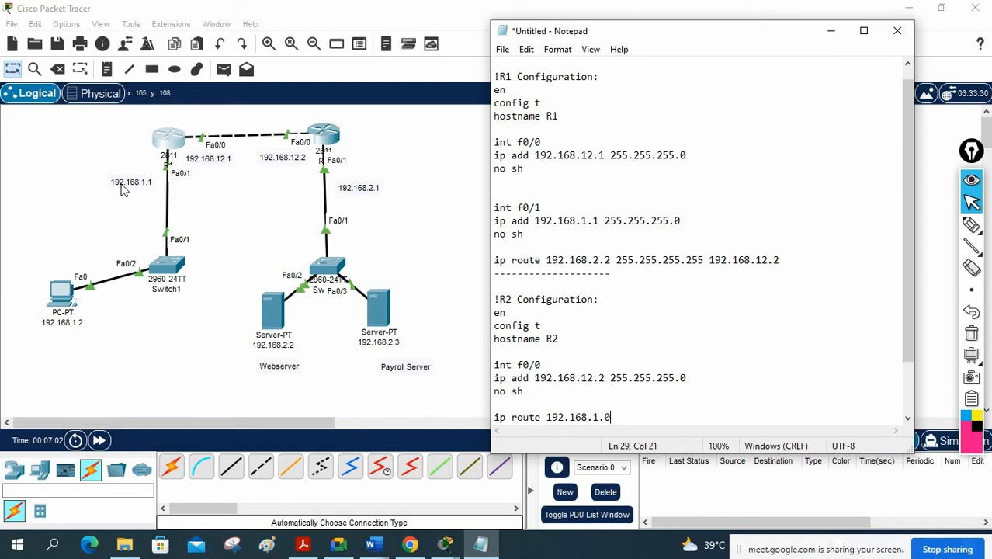
type(" 255.255.255.0")
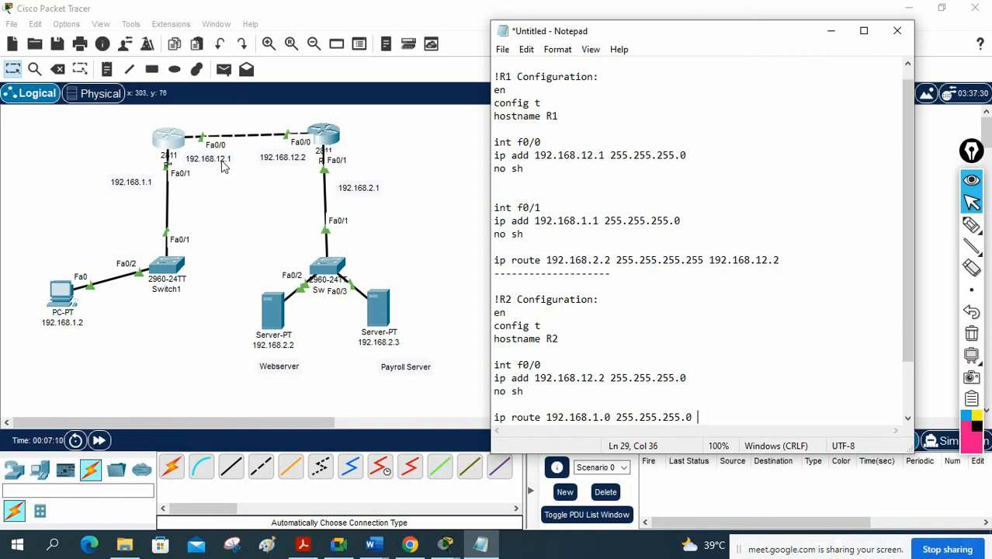
type(" 192.168.")
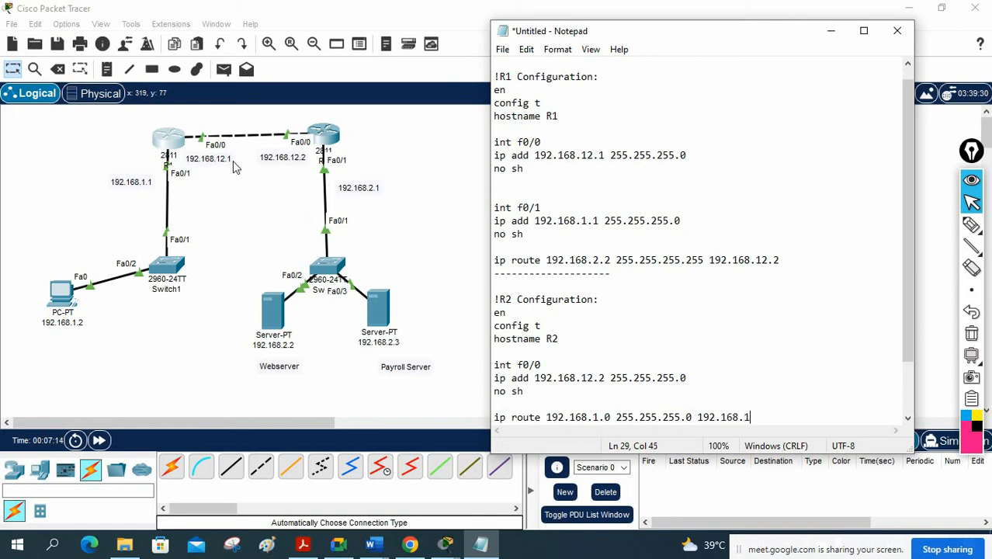
type("1")
- Move the R2 route line below the f0/1 interface block at the end of the R2 configuration
left_click(613, 354)
scroll(628, 352, "down", 2)
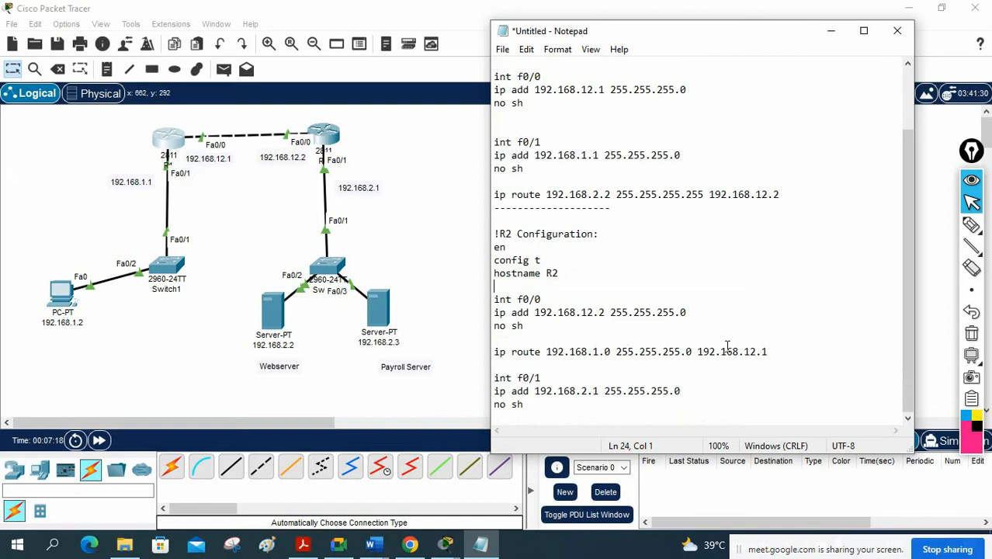
left_click_drag(768, 353, 494, 352)
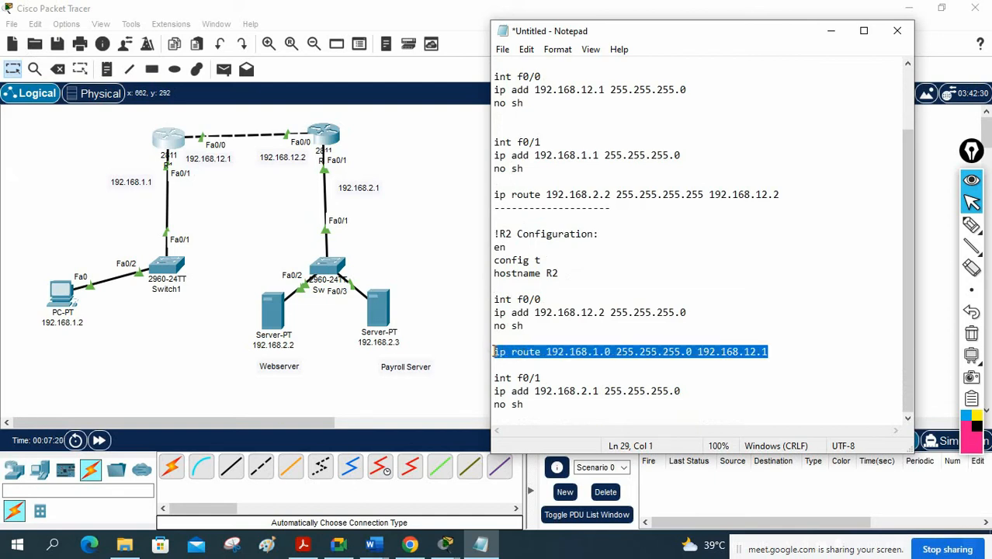
key("ctrl+x")
key("BackSpace")
left_click(532, 414)
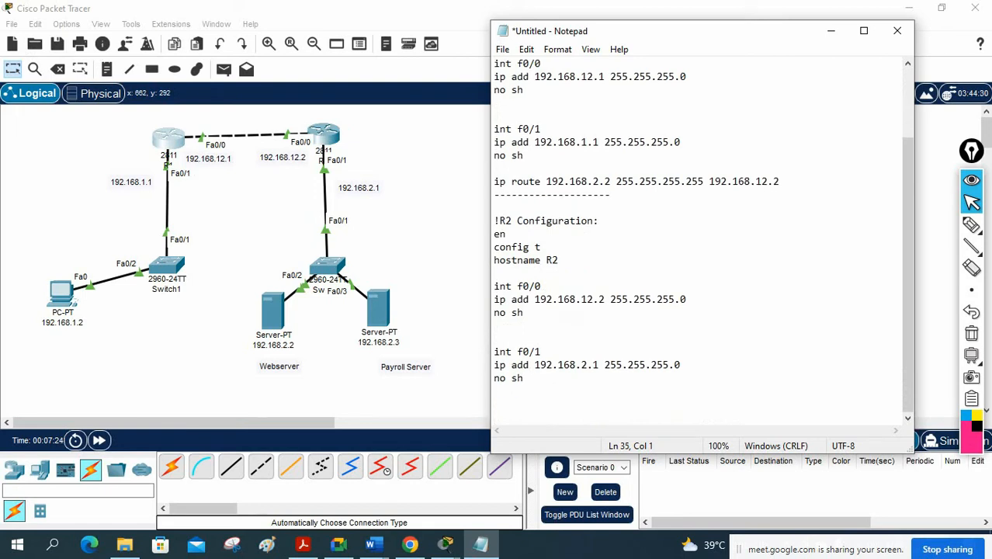
key("ctrl+v")
scroll(647, 359, "up", 3)
scroll(648, 358, "down", 3)
- Copy the R2 route line, run it in R2's command line in global configuration mode, and save with do wr
left_click_drag(771, 417, 492, 416)
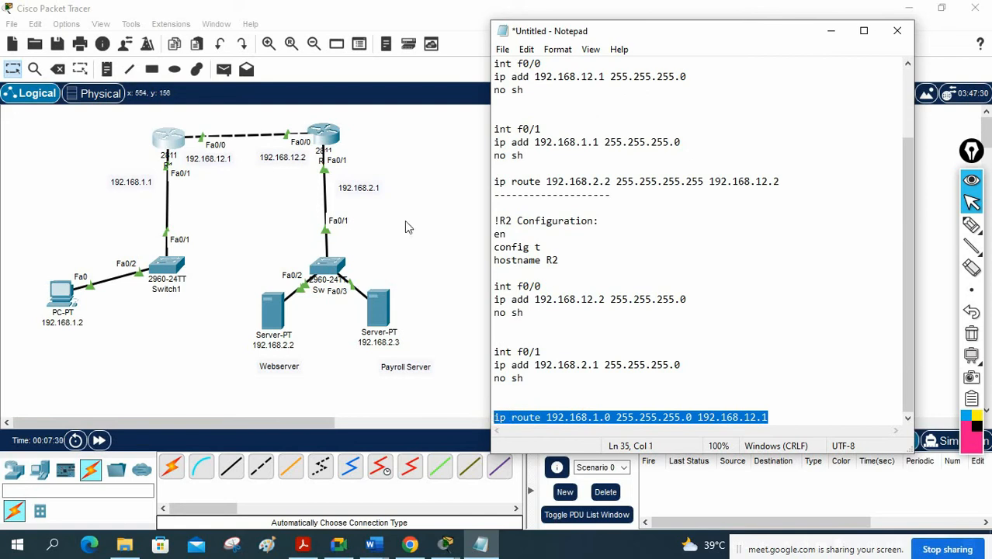
left_click(322, 136)
left_click(523, 241)
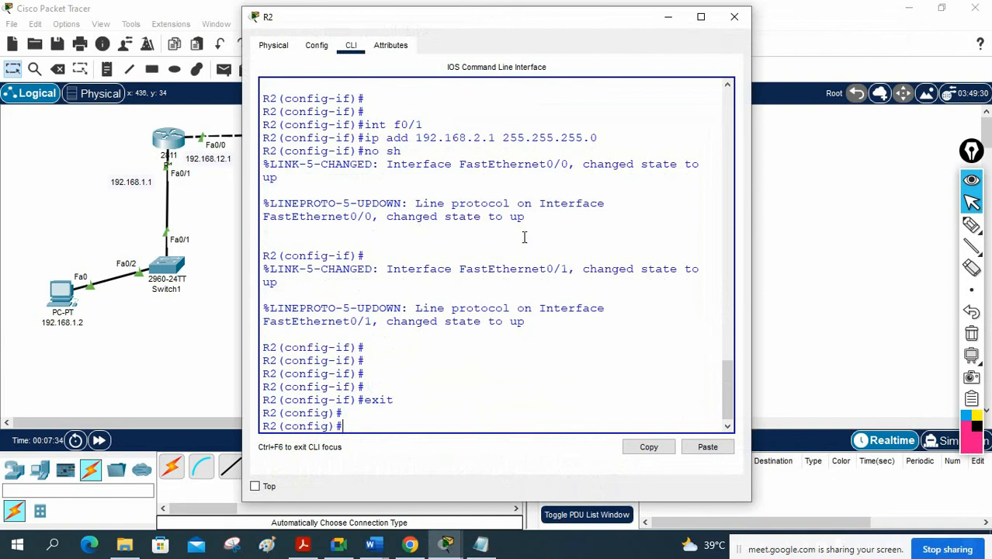
right_click(539, 268)
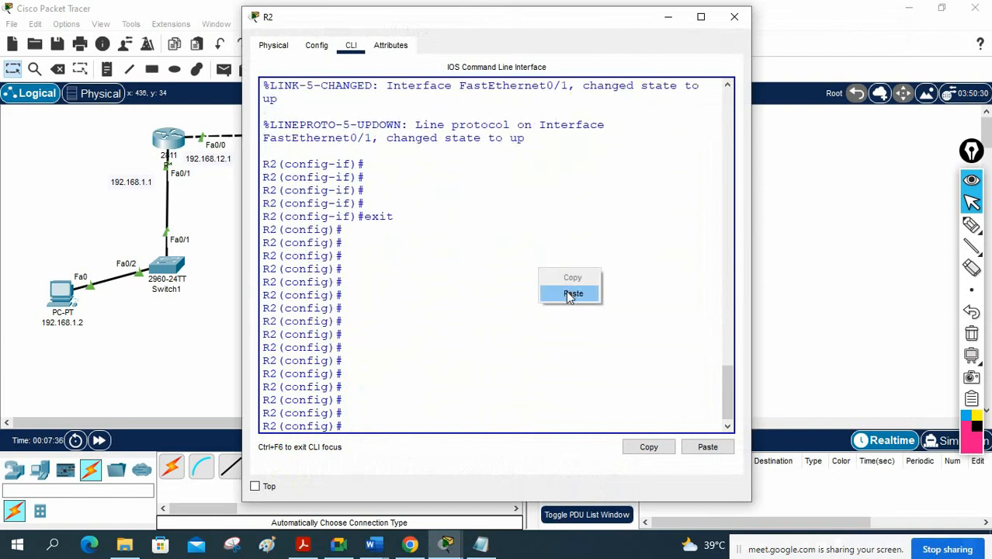
left_click(572, 290)
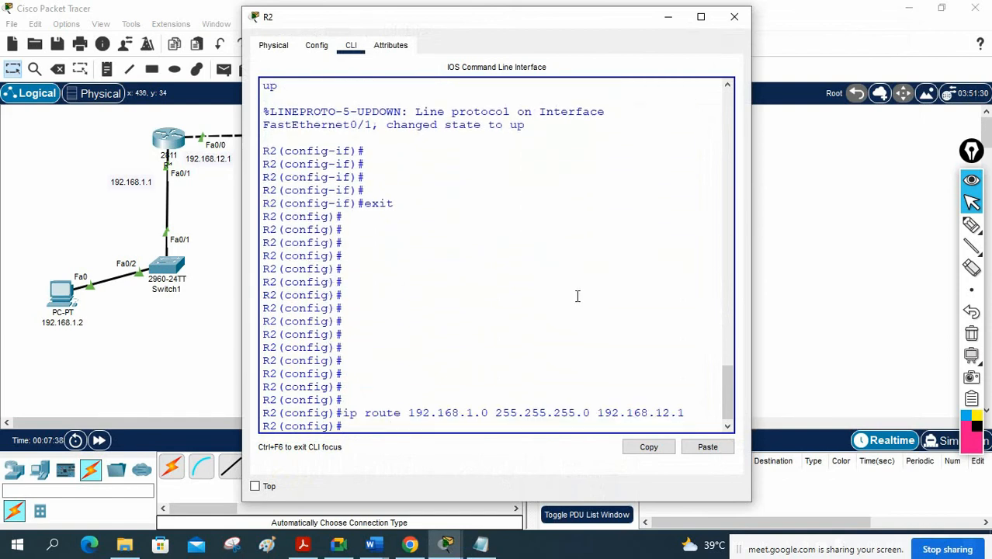
type("do wr")
key("Return")
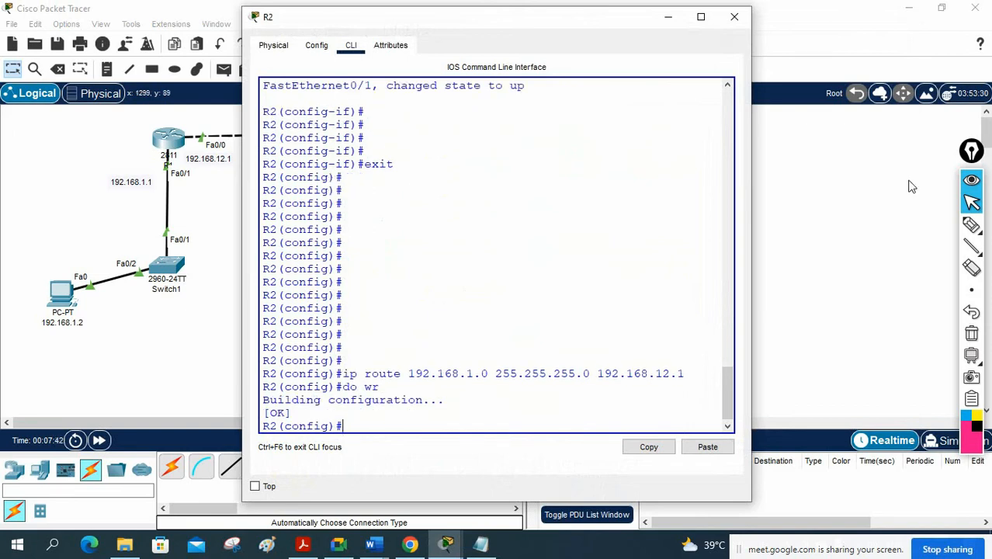
left_click(733, 17)
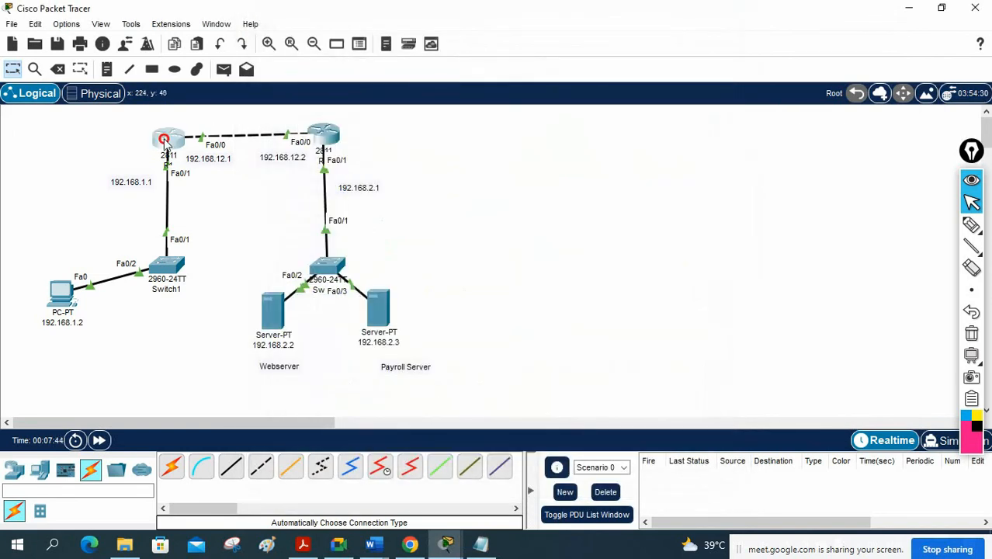
- Save R1's configuration with do wr in its command line and close the router window
left_click(167, 140)
left_click(504, 312)
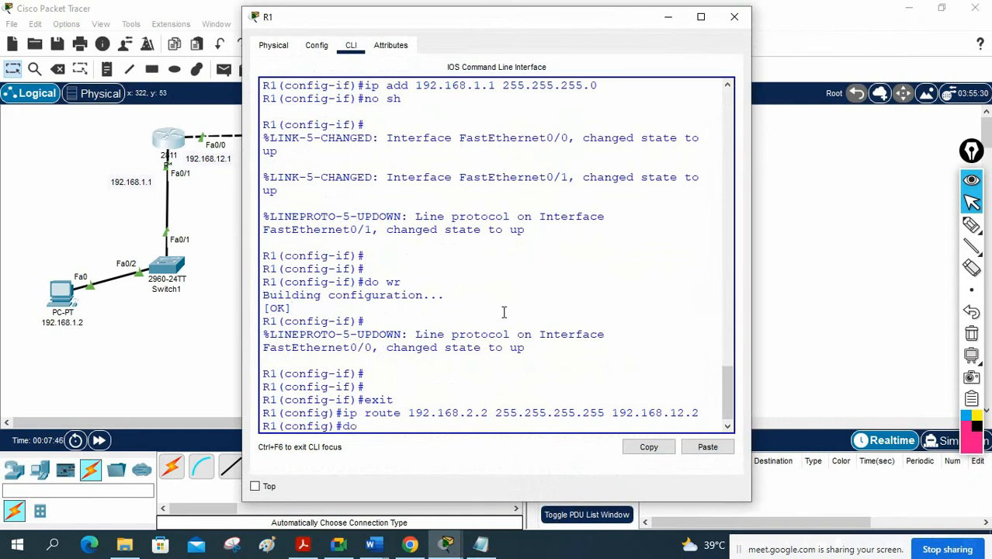
key("Return")
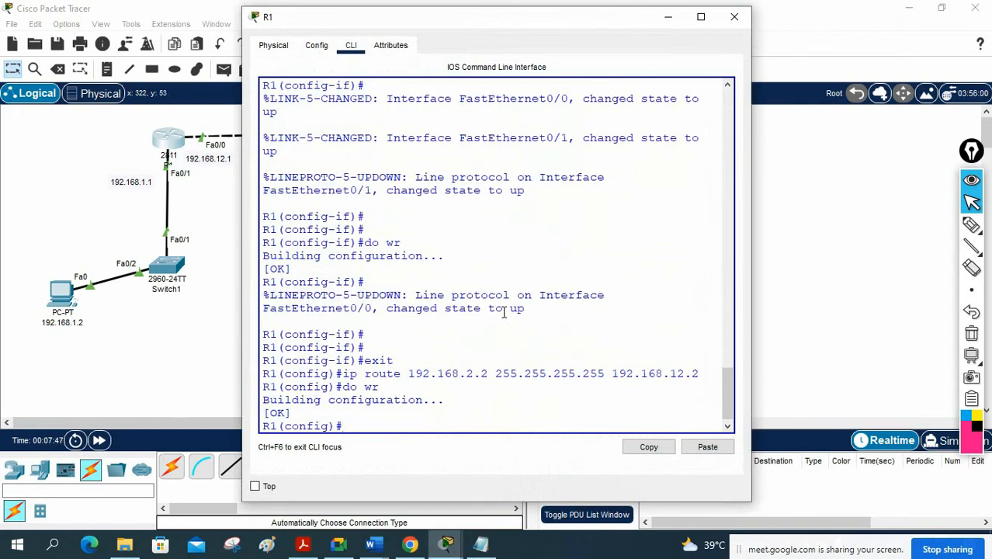
left_click(734, 16)
- Open the Command Prompt on PC 192.168.1.2 and ping the web server at 192.168.2.2 twice
left_click(60, 293)
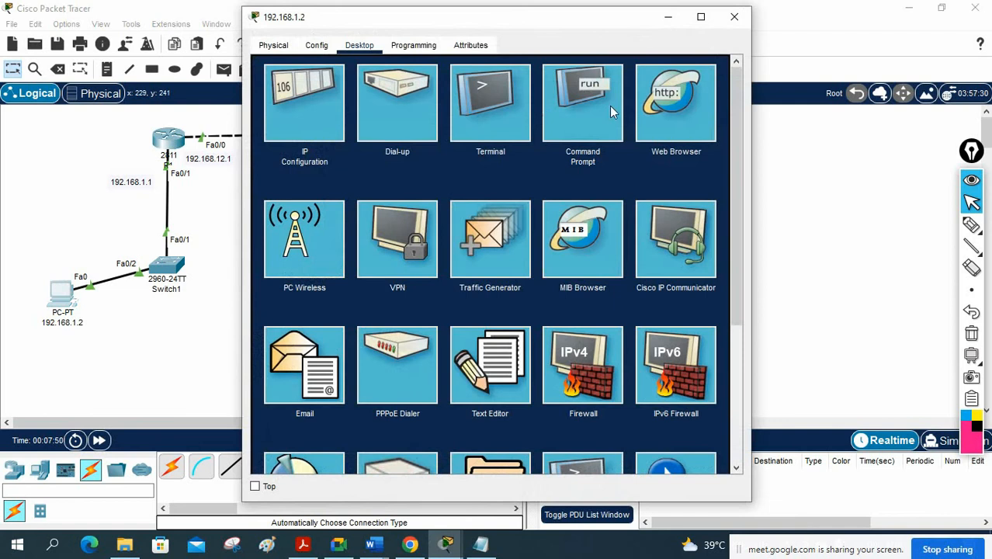
left_click(580, 101)
left_click_drag(564, 22, 745, 64)
left_click(716, 188)
type("ping")
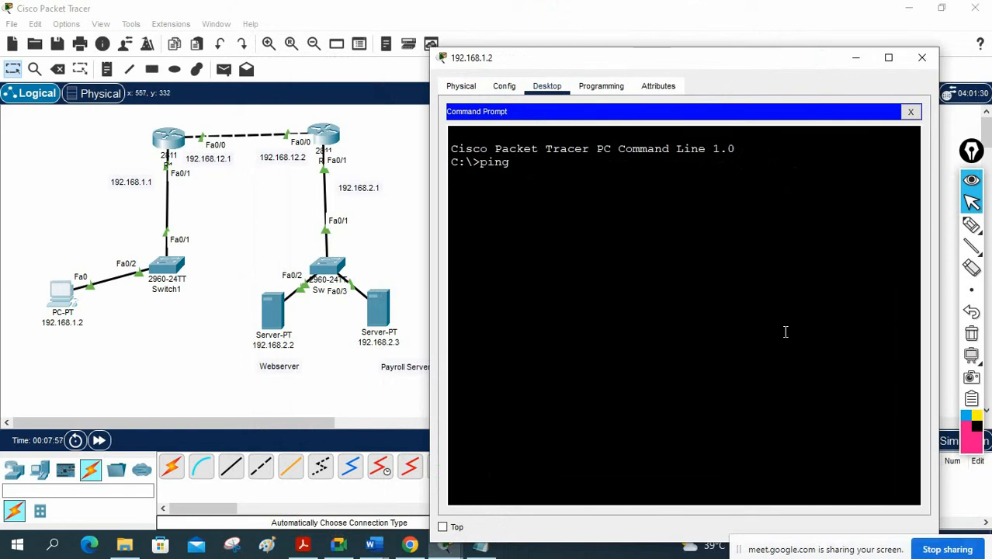
type(" 192.16")
type("8.1.")
type(".2")
key("BackSpace")
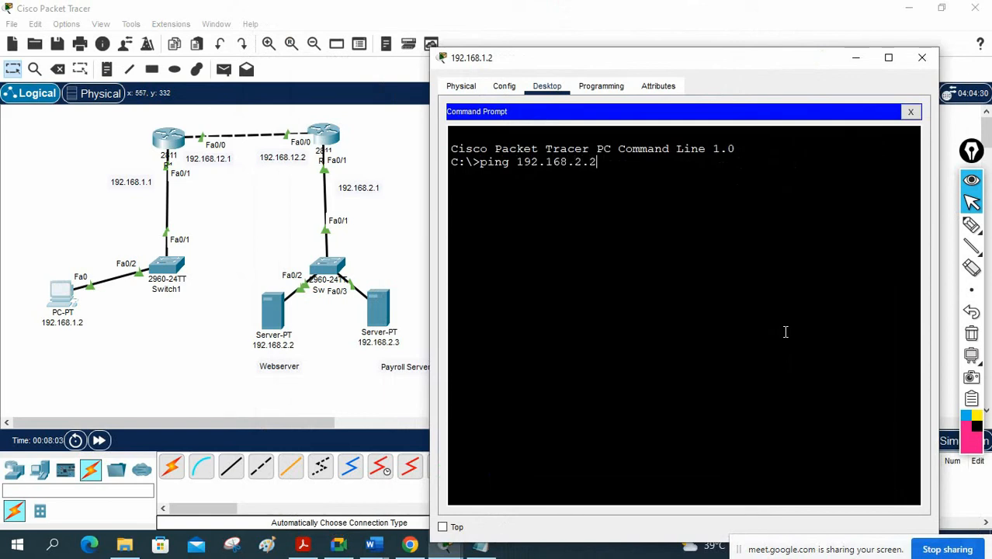
key("Return")
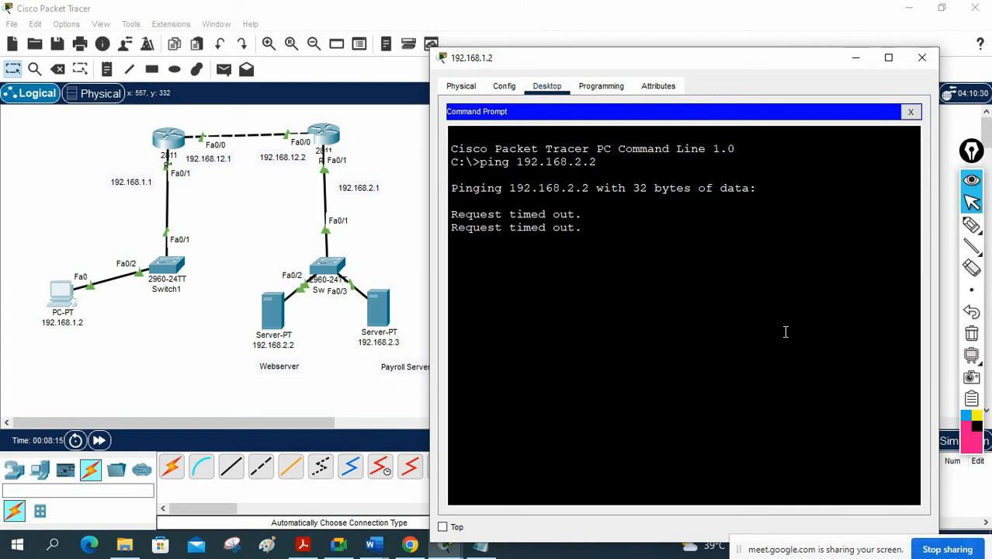
key("Up")
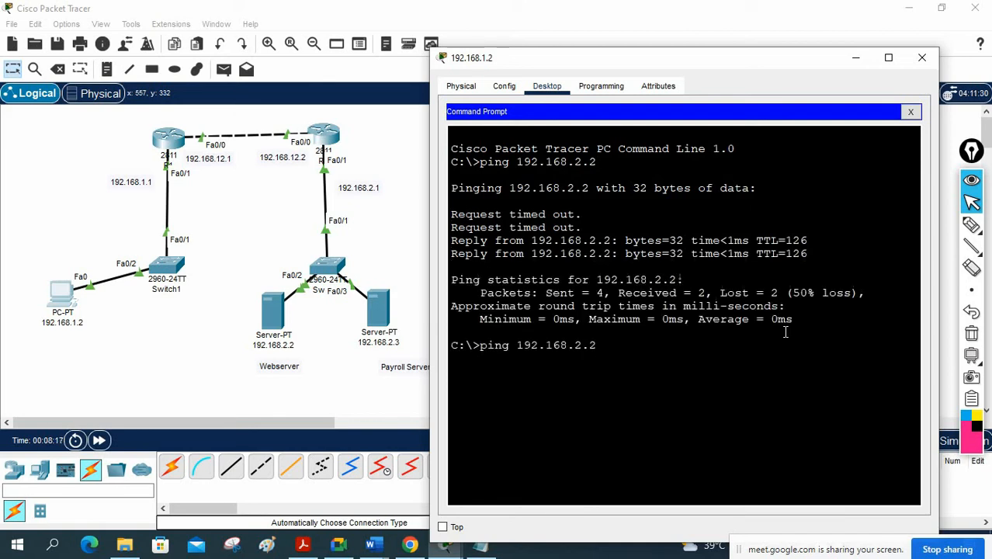
key("Return")
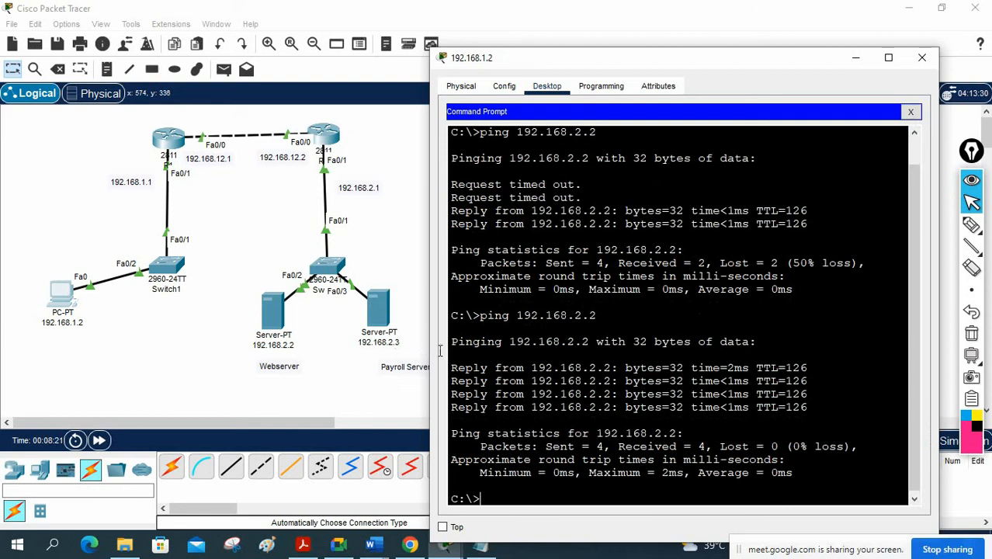
- Ping the payroll server at 192.168.2.3 from the PC and examine the replies
key("Up")
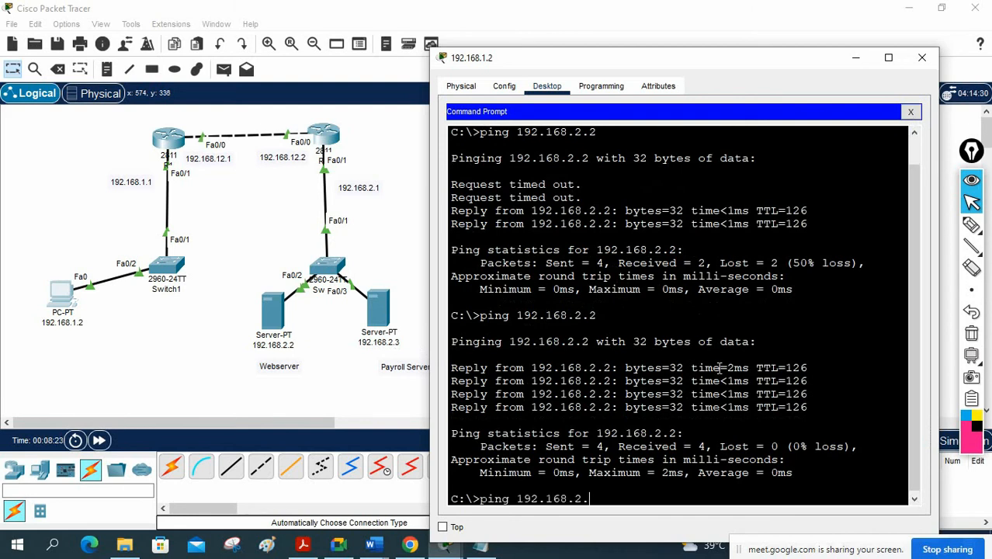
type("3")
key("Return")
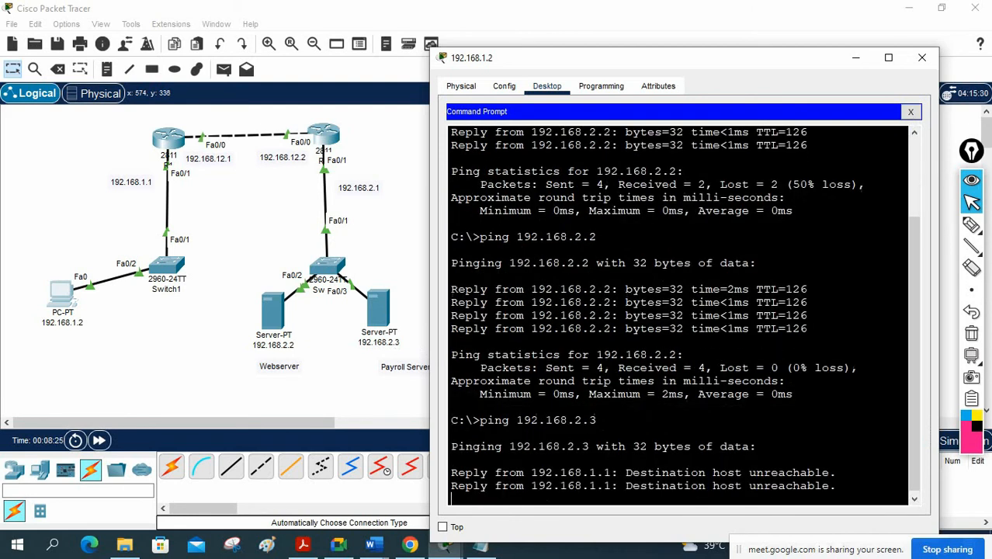
left_click_drag(843, 487, 460, 460)
left_click_drag(836, 433, 456, 383)
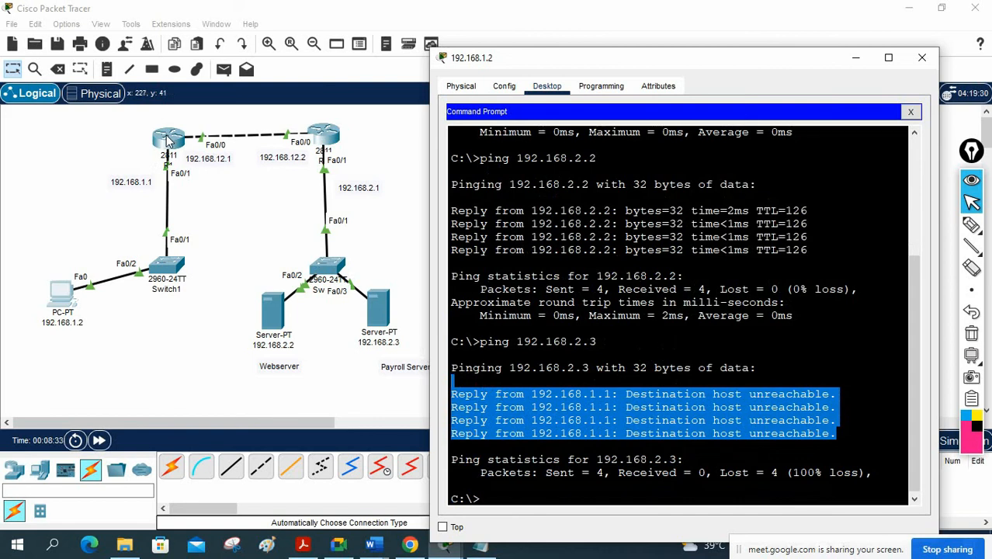
left_click_drag(602, 344, 518, 348)
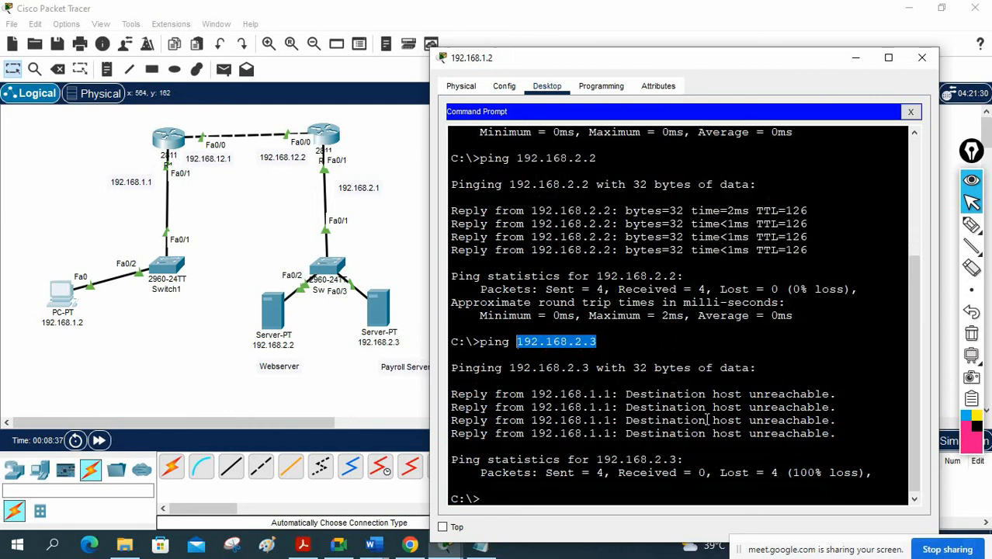
left_click_drag(847, 435, 450, 395)
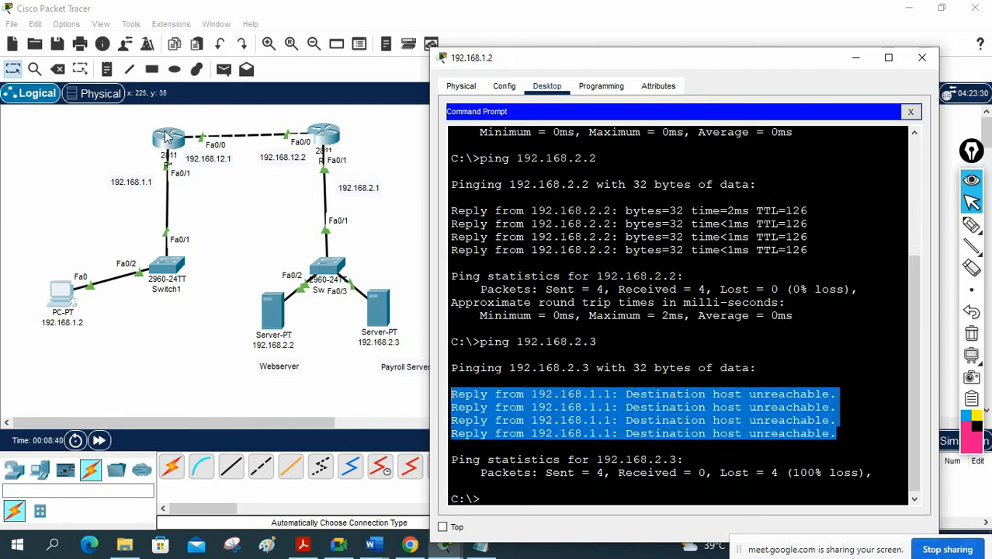
- Leave configuration mode on R1, run sh ip route to examine the static host route, and close the router window
left_click(165, 137)
key("ctrl+z")
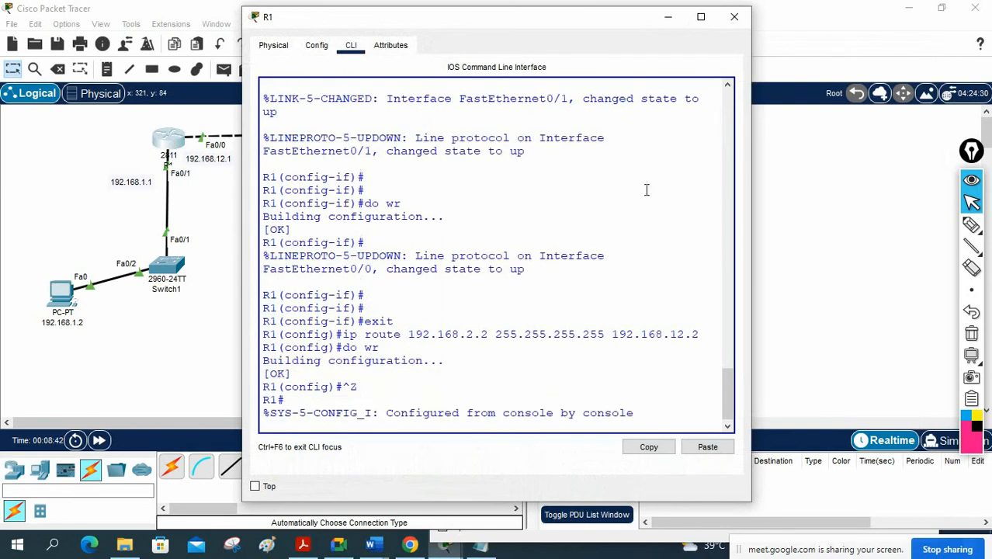
key("Return")
key("Return")
type("sh ip route")
key("Return")
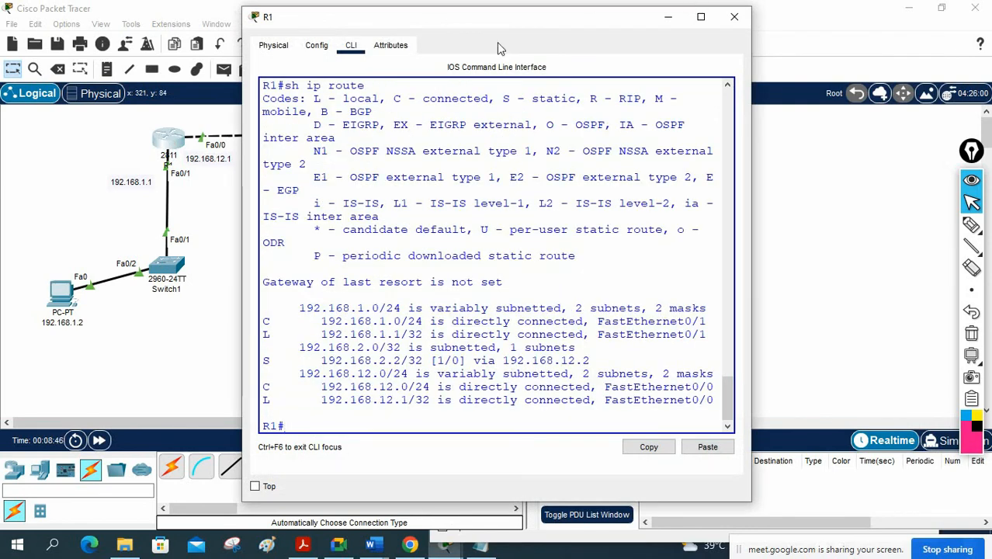
left_click_drag(306, 361, 405, 360)
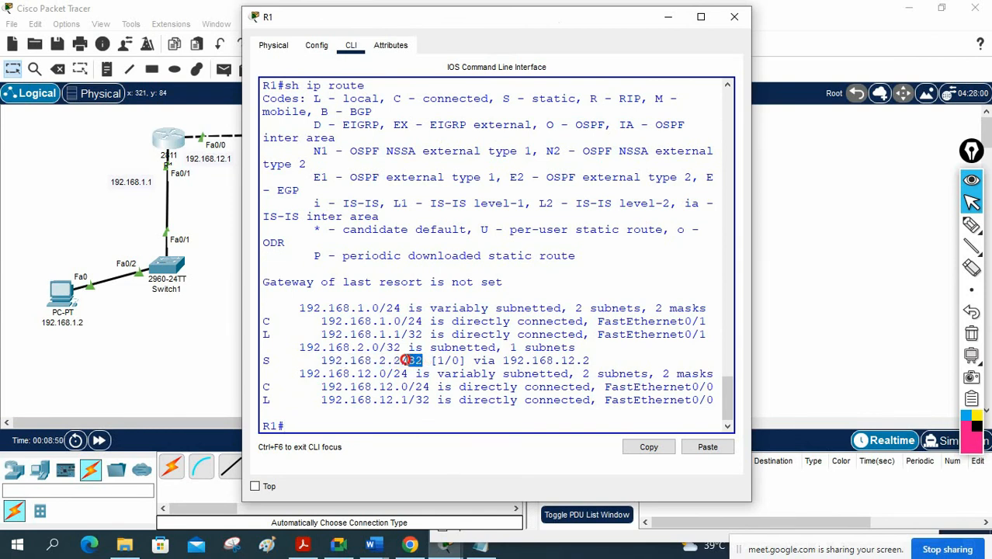
left_click_drag(306, 361, 264, 361)
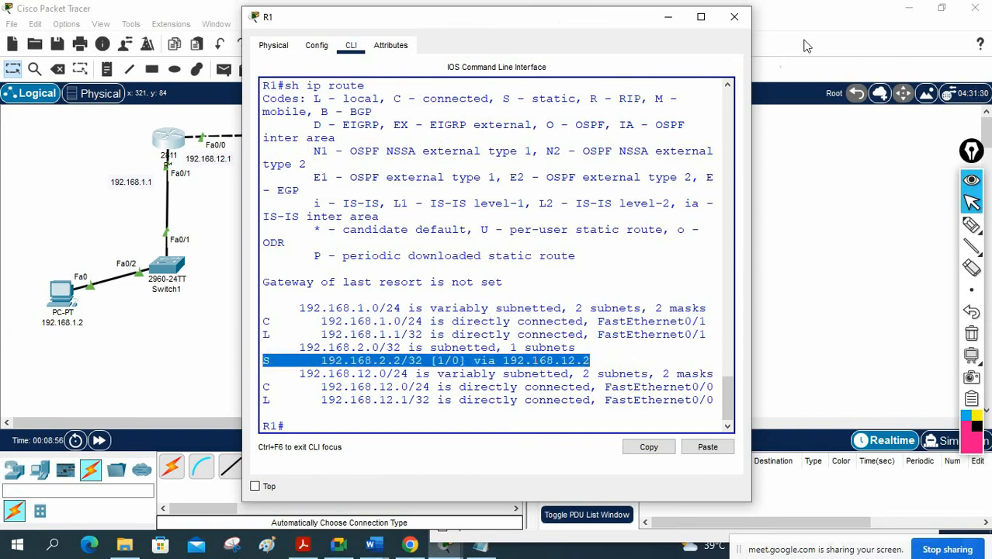
left_click(736, 16)
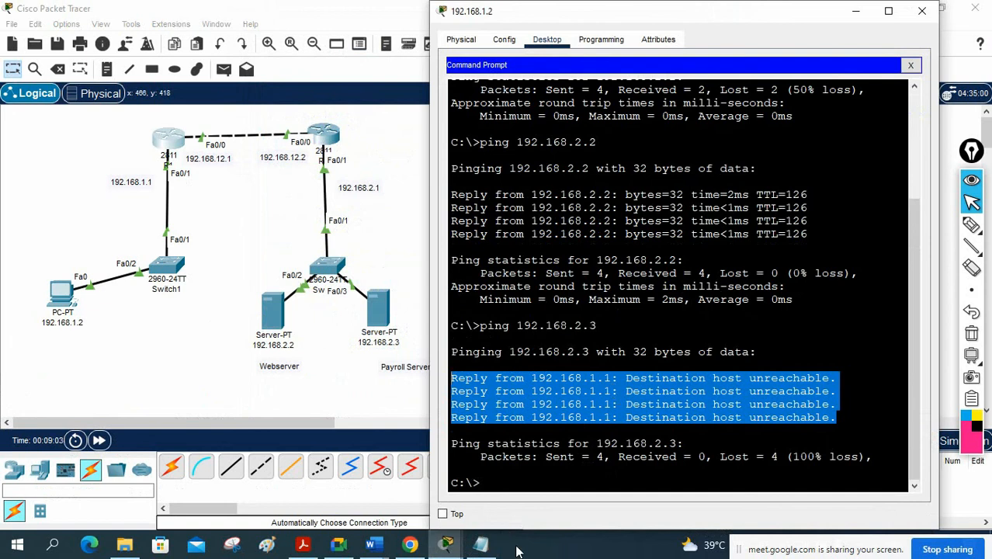
- Switch to the Notepad notes and examine the destination address and subnet mask in R1's ip route line
left_click(492, 538)
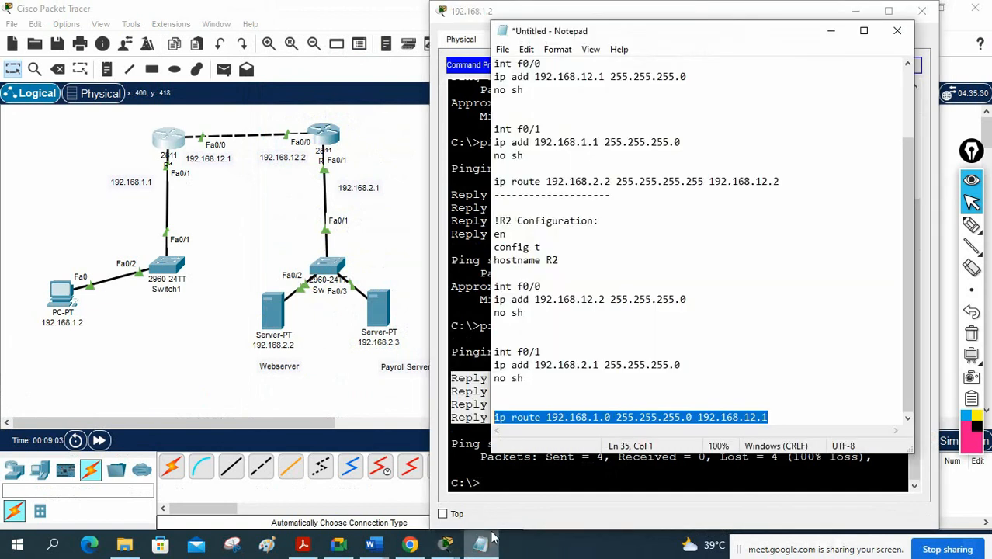
scroll(616, 318, "up", 3)
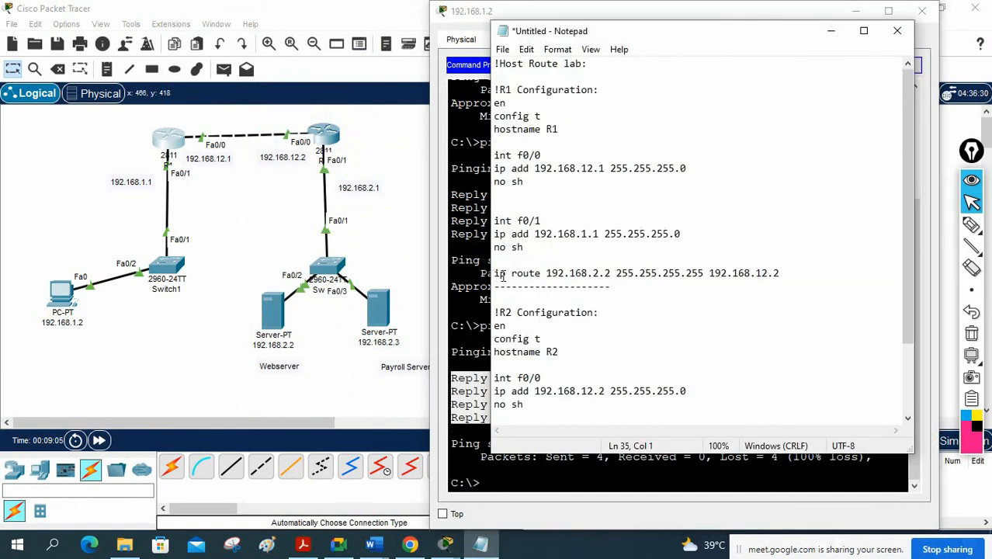
left_click_drag(548, 273, 611, 273)
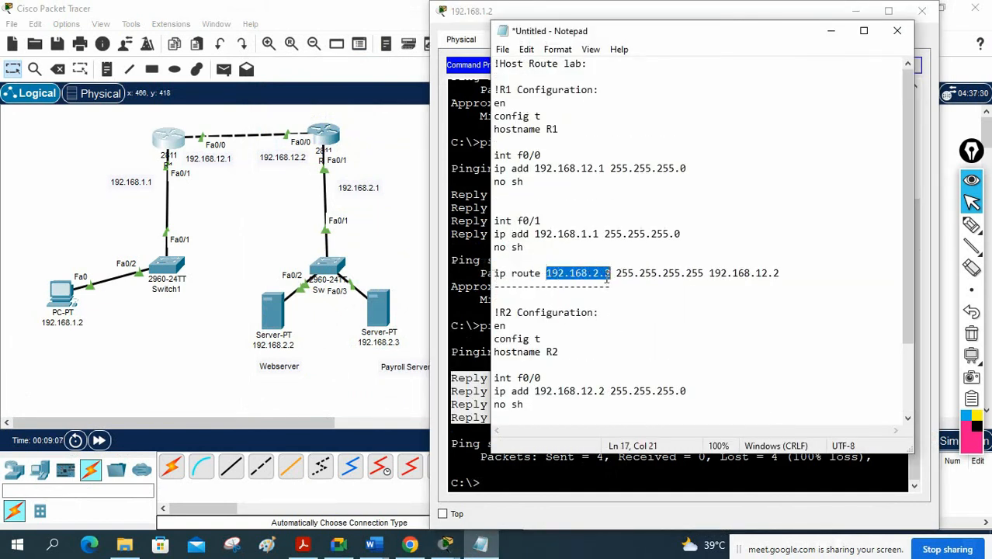
left_click_drag(617, 273, 704, 274)
left_click_drag(564, 273, 552, 274)
left_click_drag(617, 273, 655, 274)
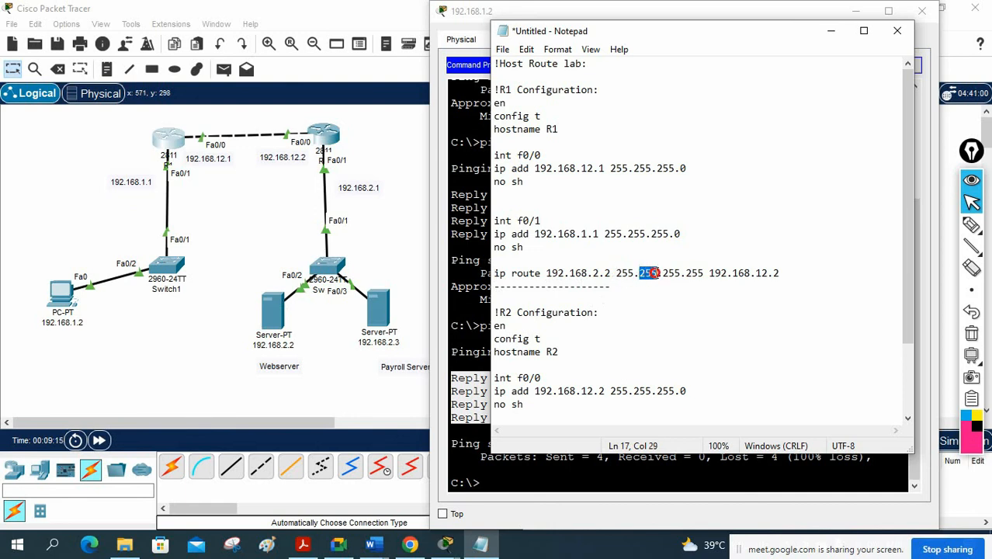
left_click_drag(569, 273, 589, 274)
left_click_drag(659, 273, 610, 274)
left_click_drag(686, 273, 704, 274)
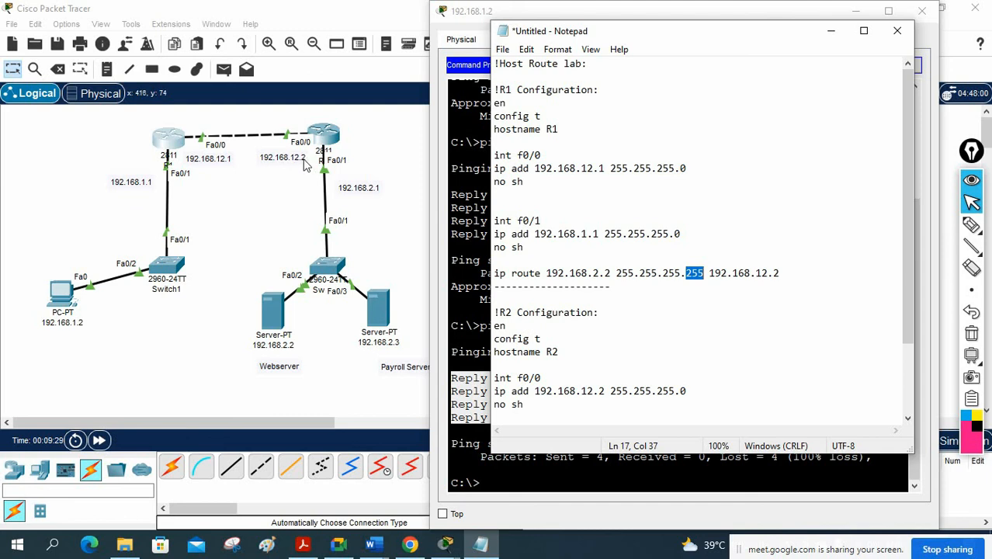
- Return to the PC's Command Prompt in Packet Tracer and repeat the ping to 192.168.2.3
left_click(66, 299)
left_click(613, 321)
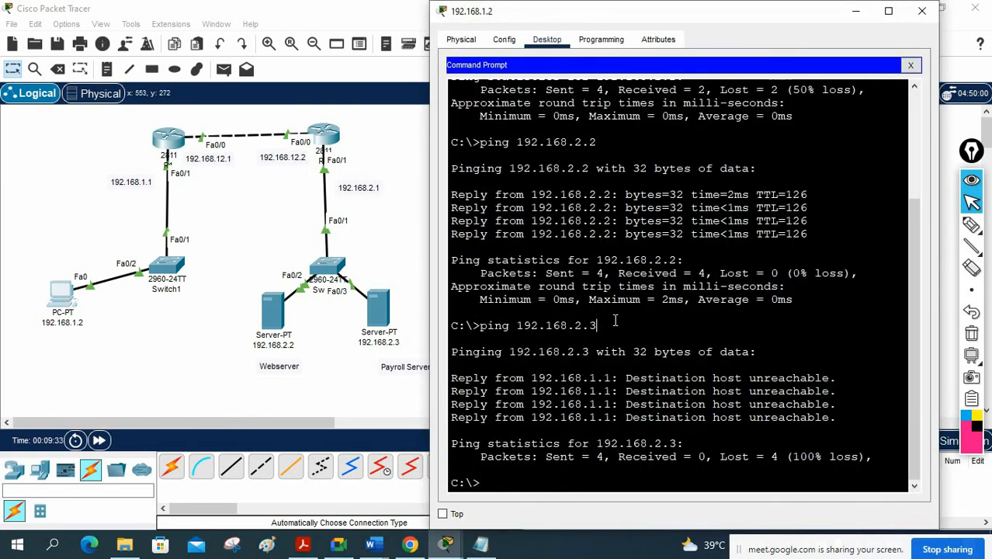
key("Up")
key("Return")
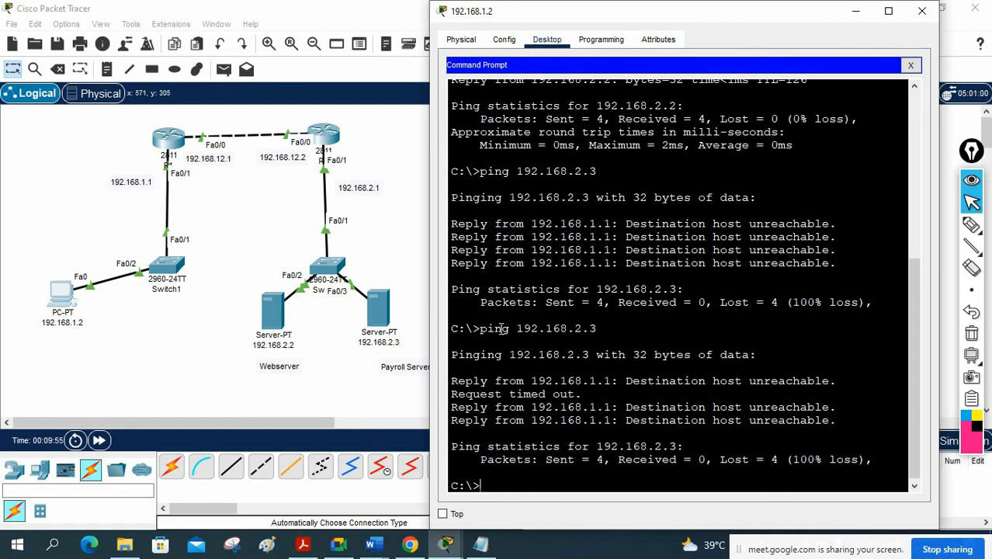
left_click(620, 337)
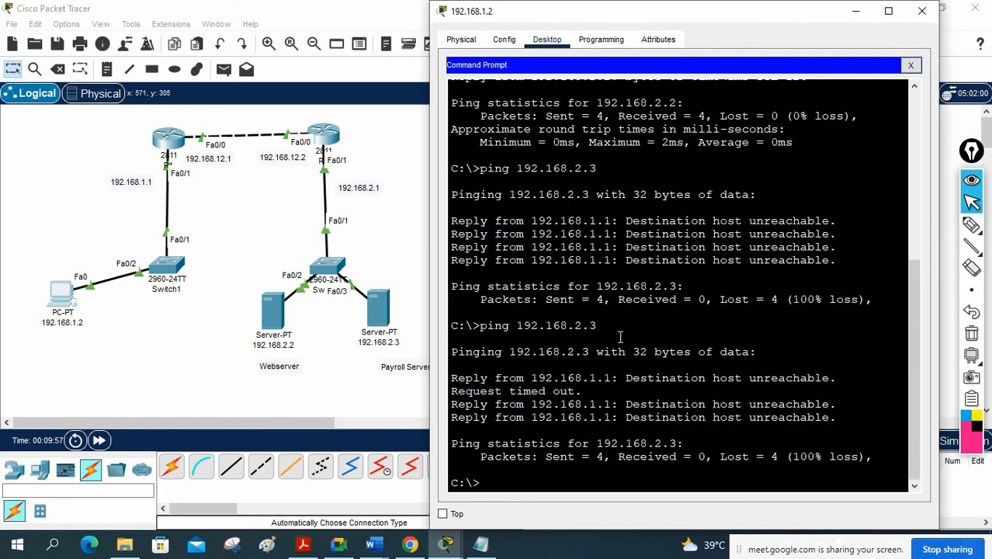